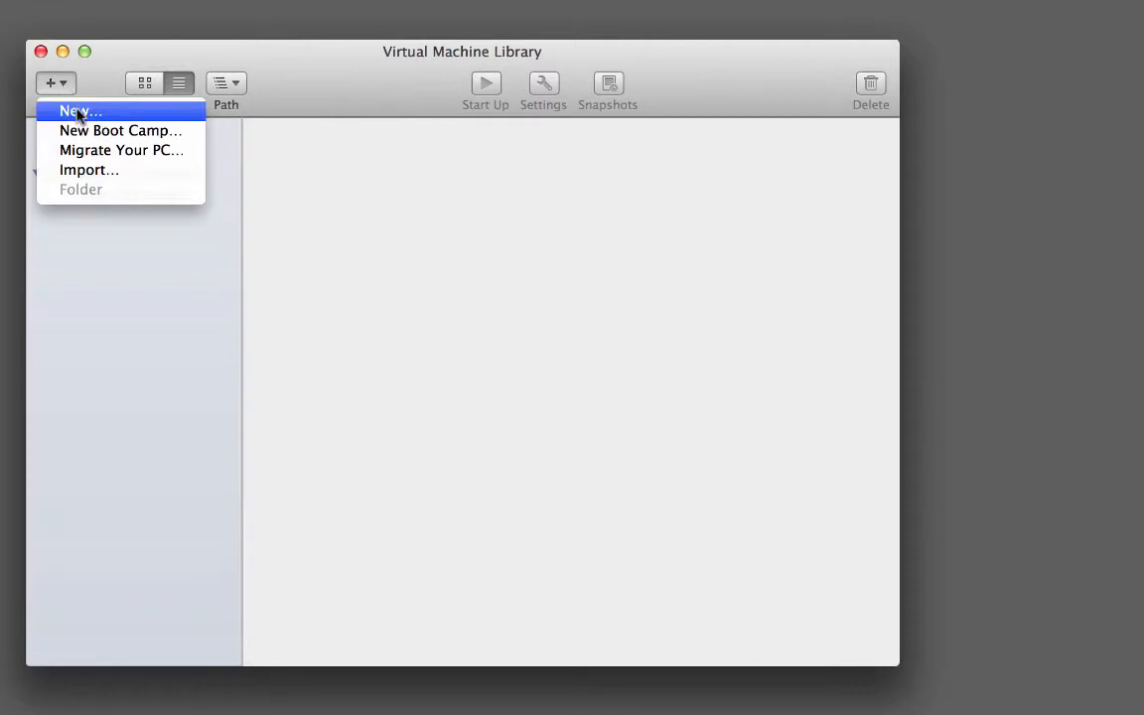
Build a custom VMware ESXi 5 virtual machine with a new 40 GB disk, 4 GB memory and NAT networking
click(78, 112)
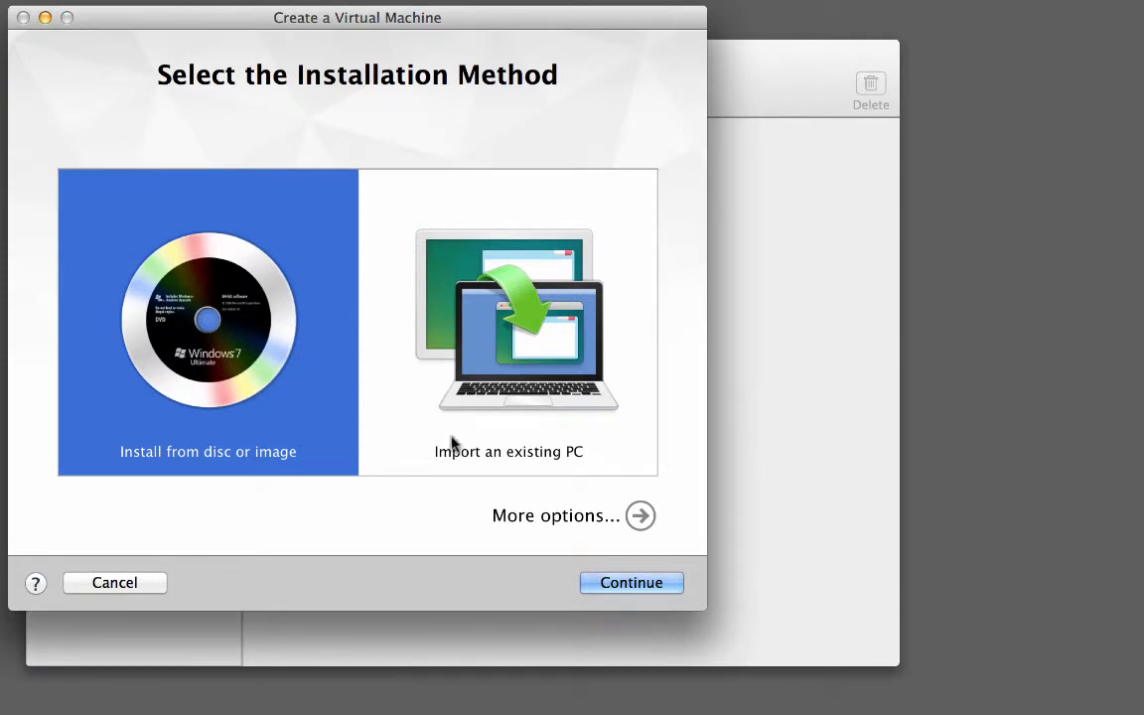
click(547, 517)
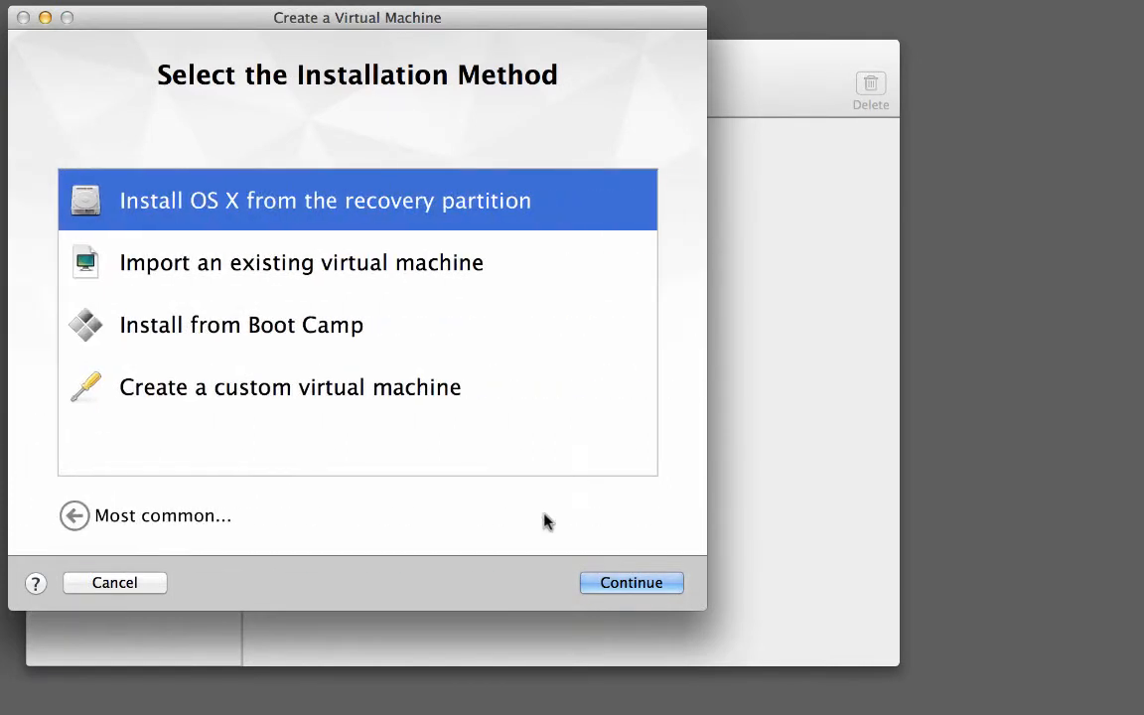
click(391, 388)
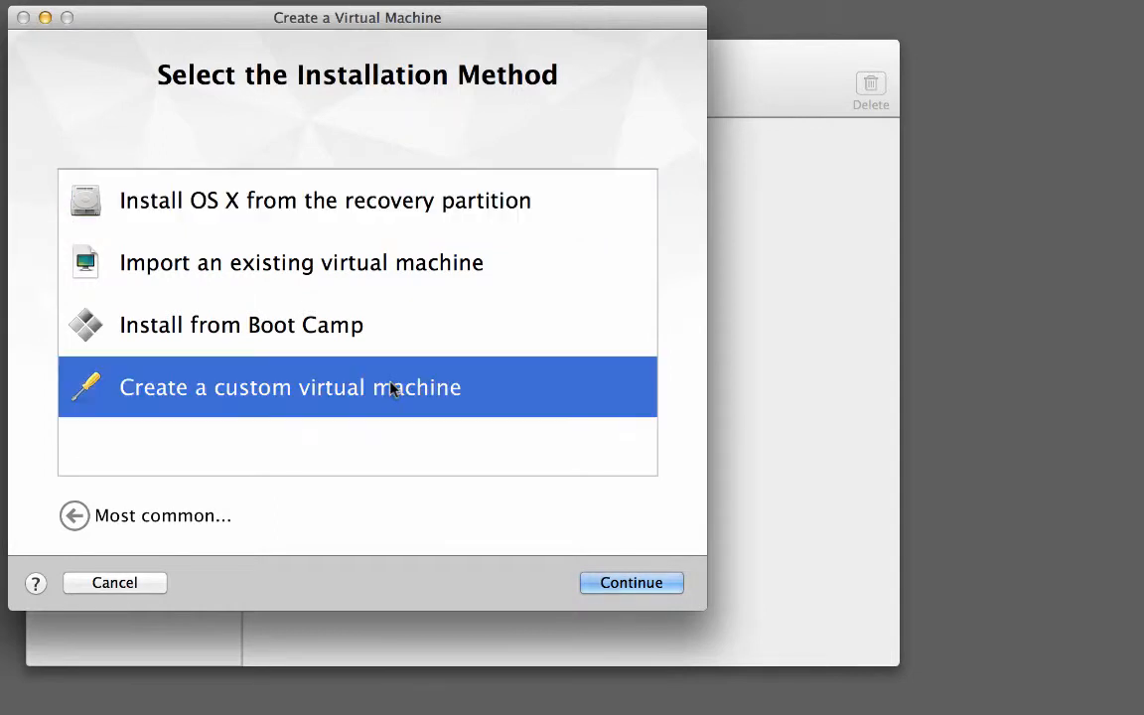
click(611, 587)
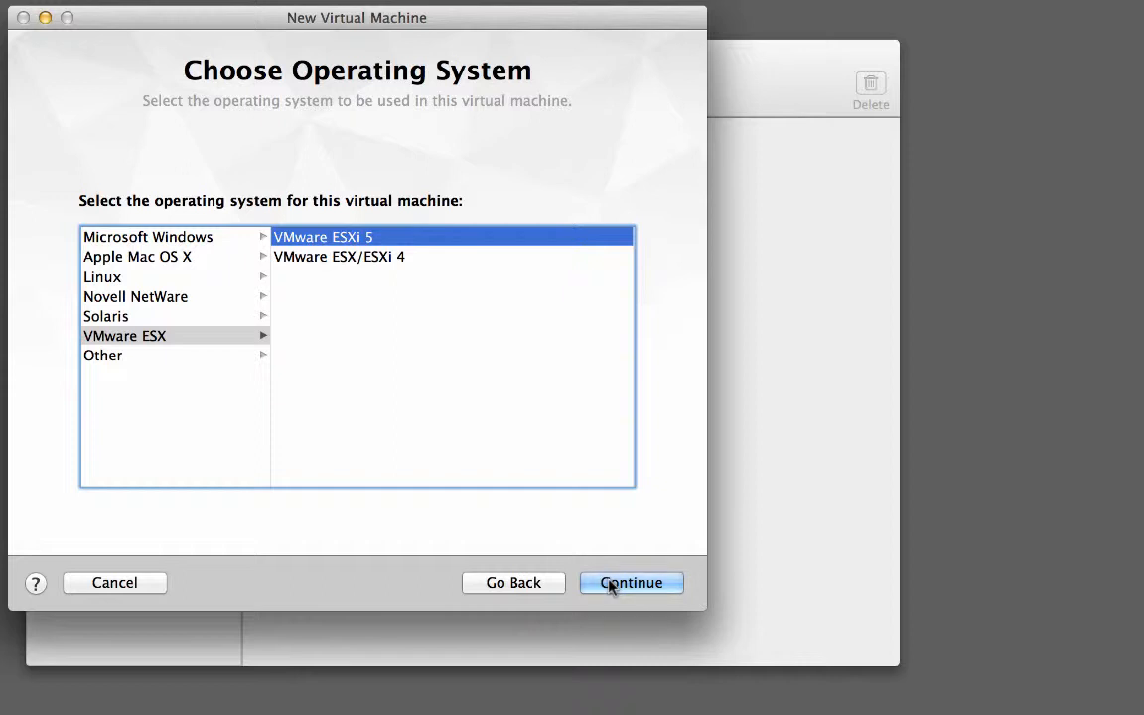
click(609, 584)
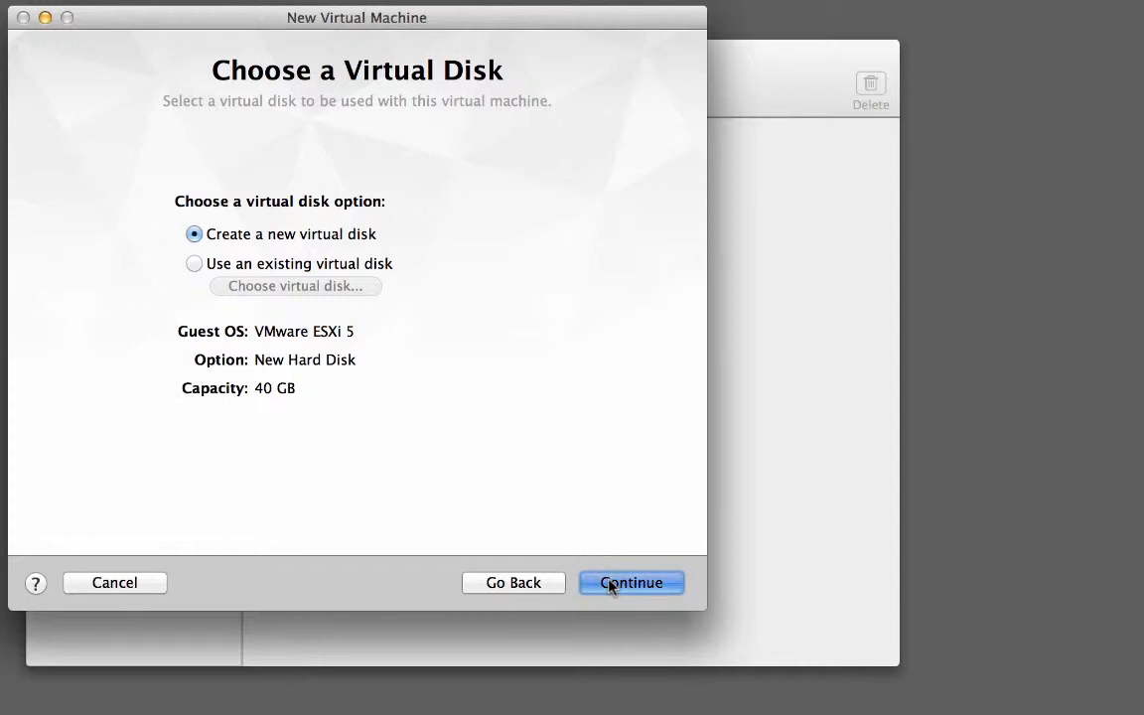
click(610, 584)
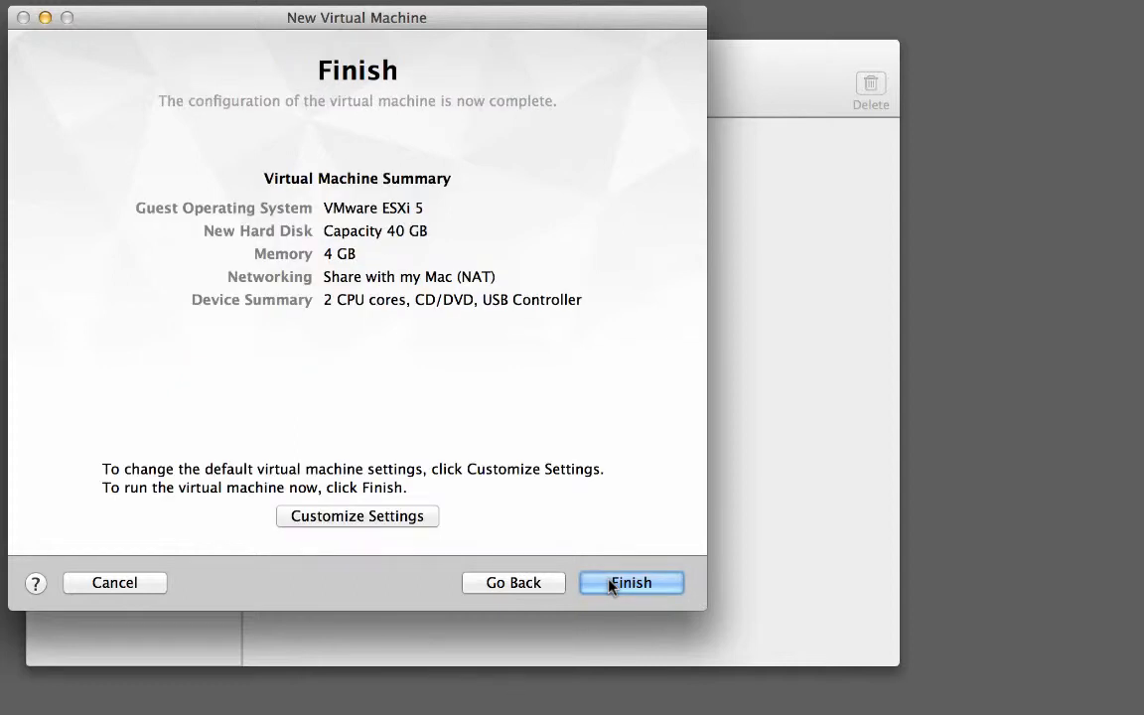
Choose Customize Settings and browse the save dialog to the ESXi host folders
click(419, 523)
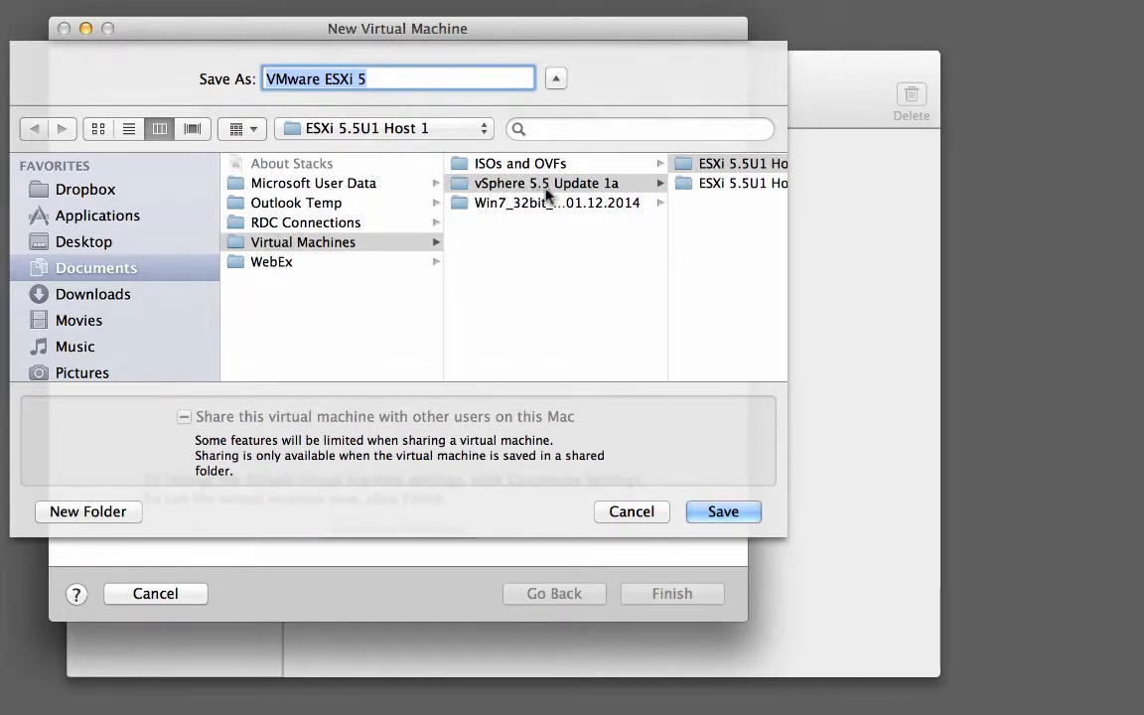
scroll(561, 194, right, 5)
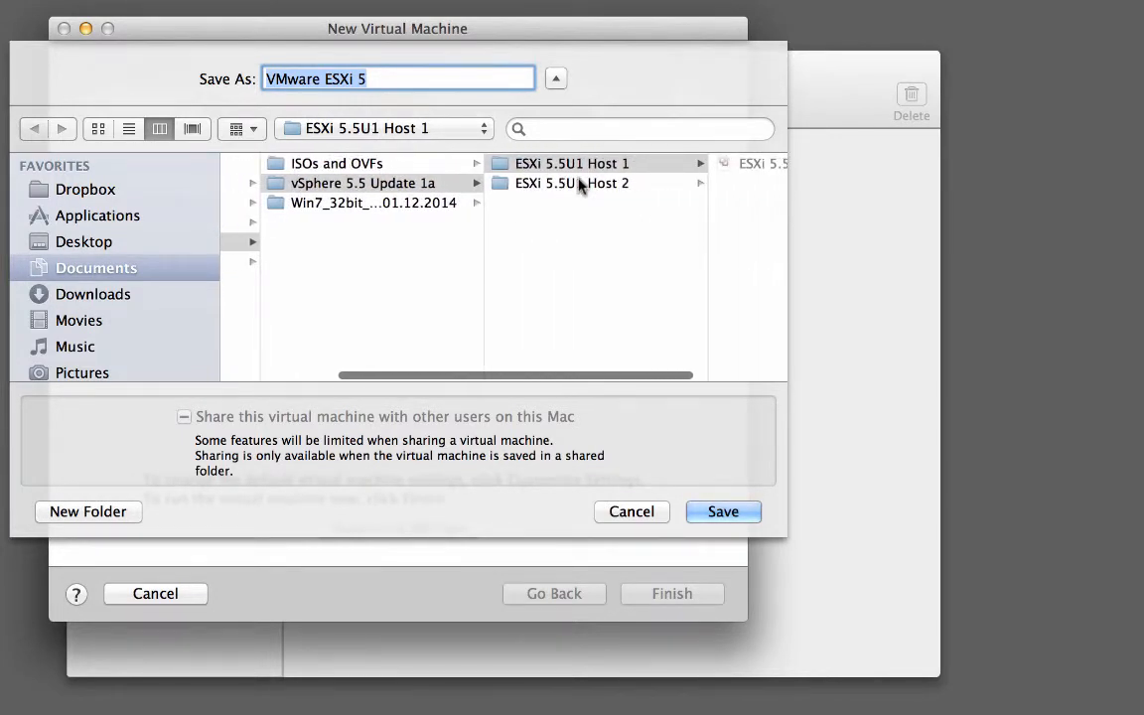
scroll(579, 183, right, 3)
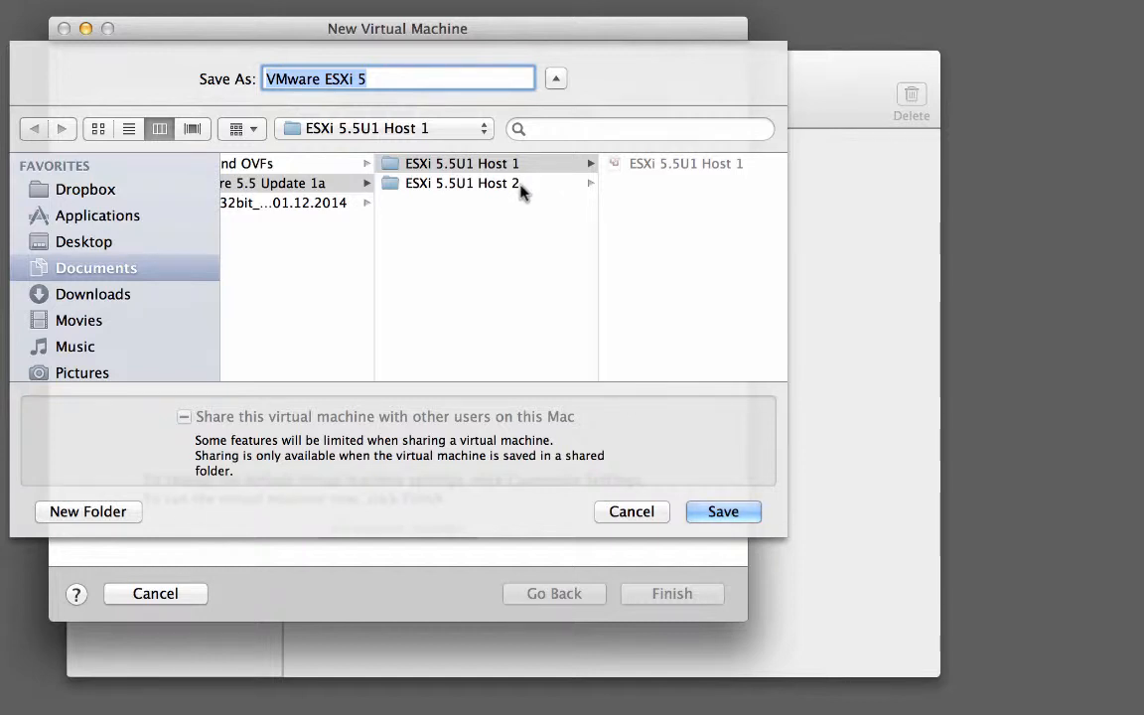
click(524, 192)
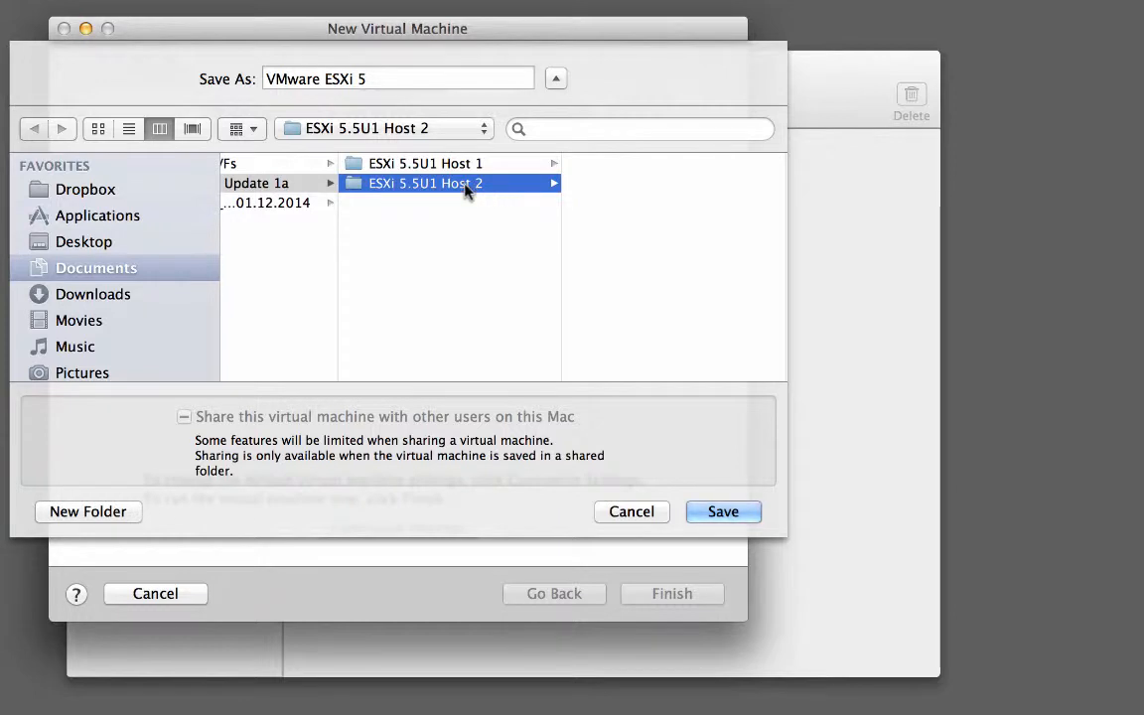
click(477, 164)
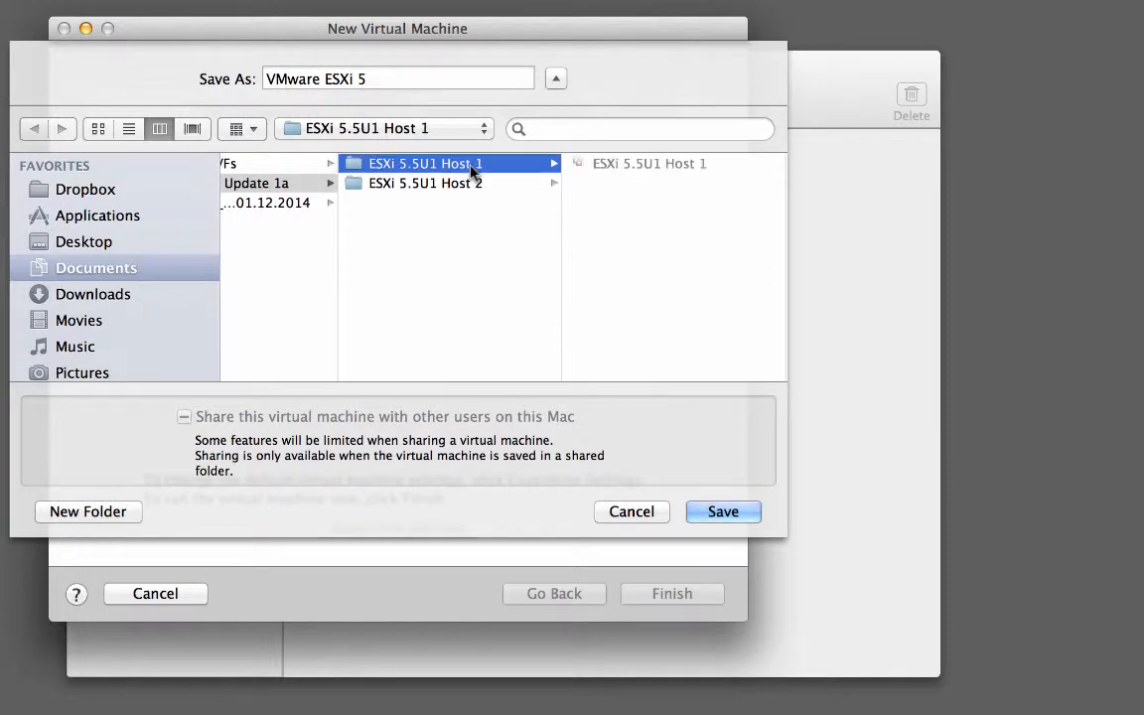
Name the VM 'ESXi 5.5U1 Host 2' and save it in the ESXi 5.5U1 Host 2 folder
click(641, 164)
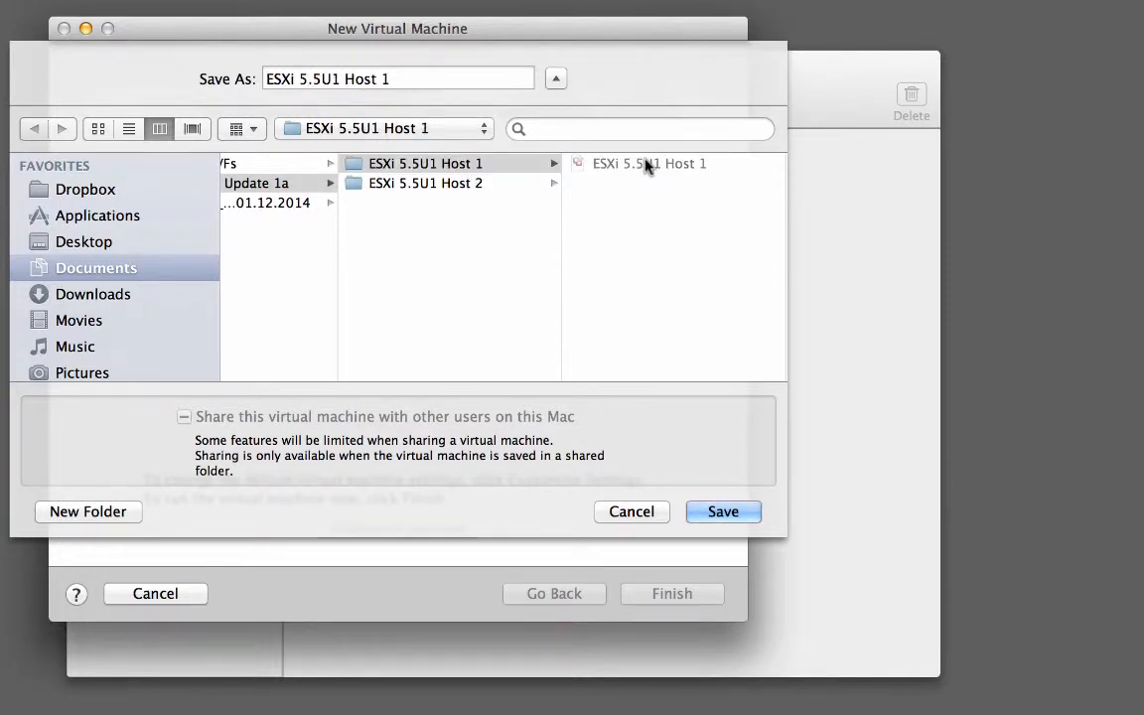
click(414, 81)
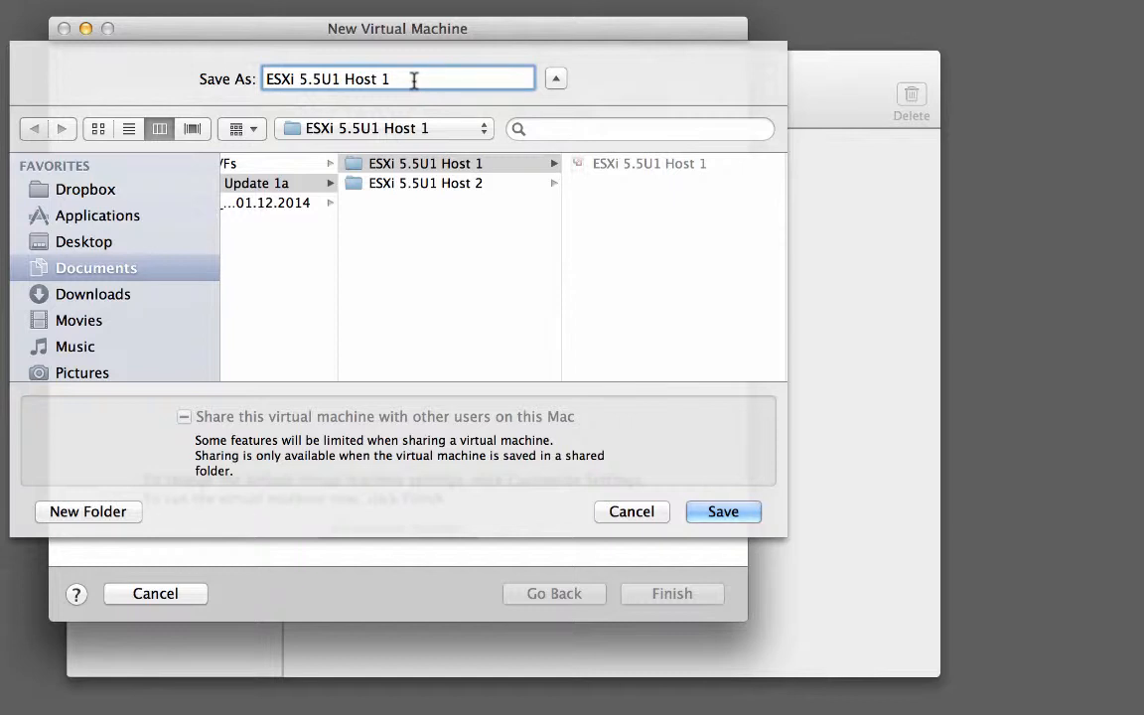
key(BackSpace)
text(2)
key(Tab)
click(416, 186)
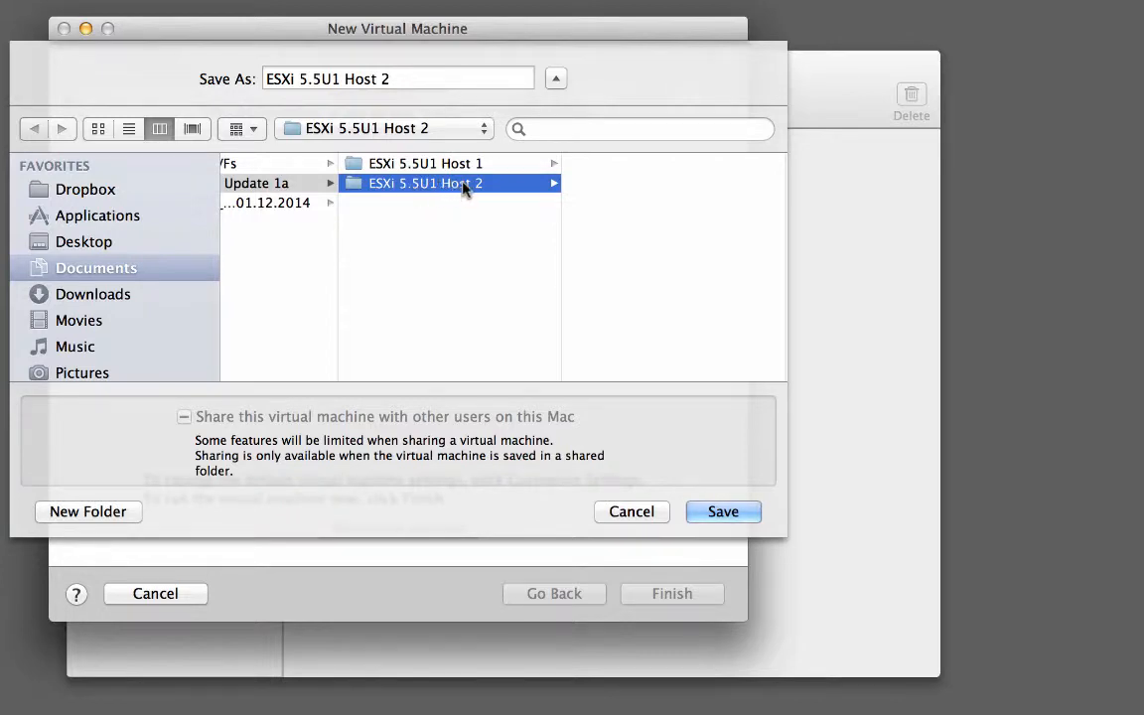
click(715, 516)
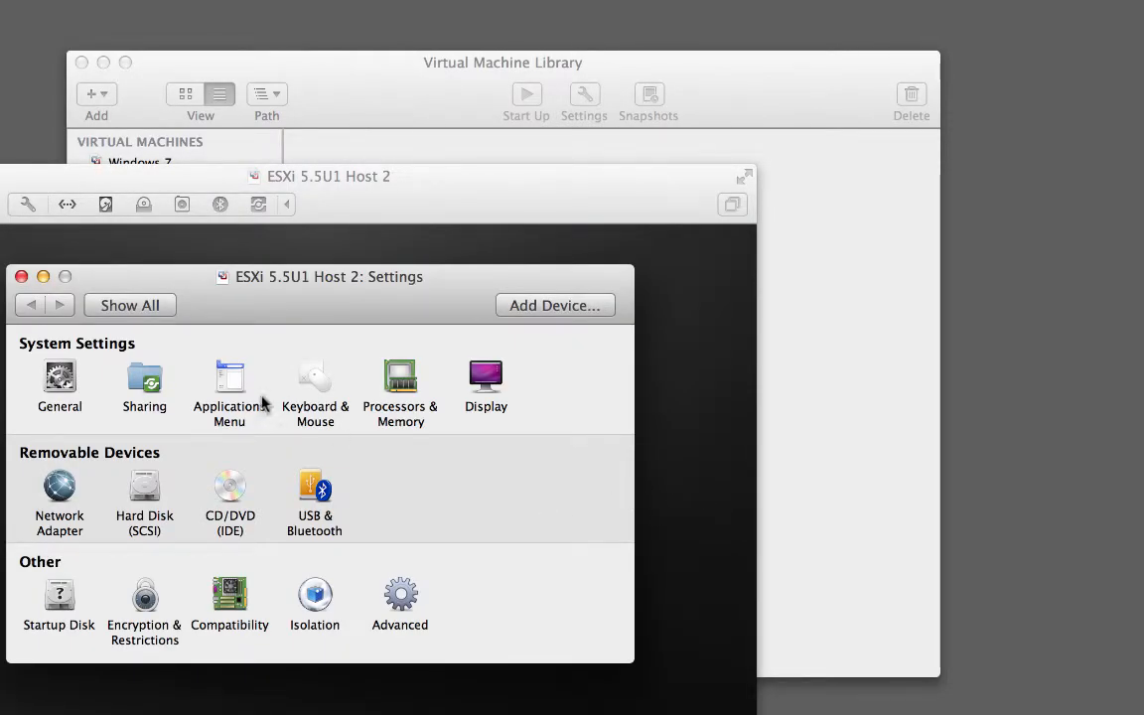
click(388, 387)
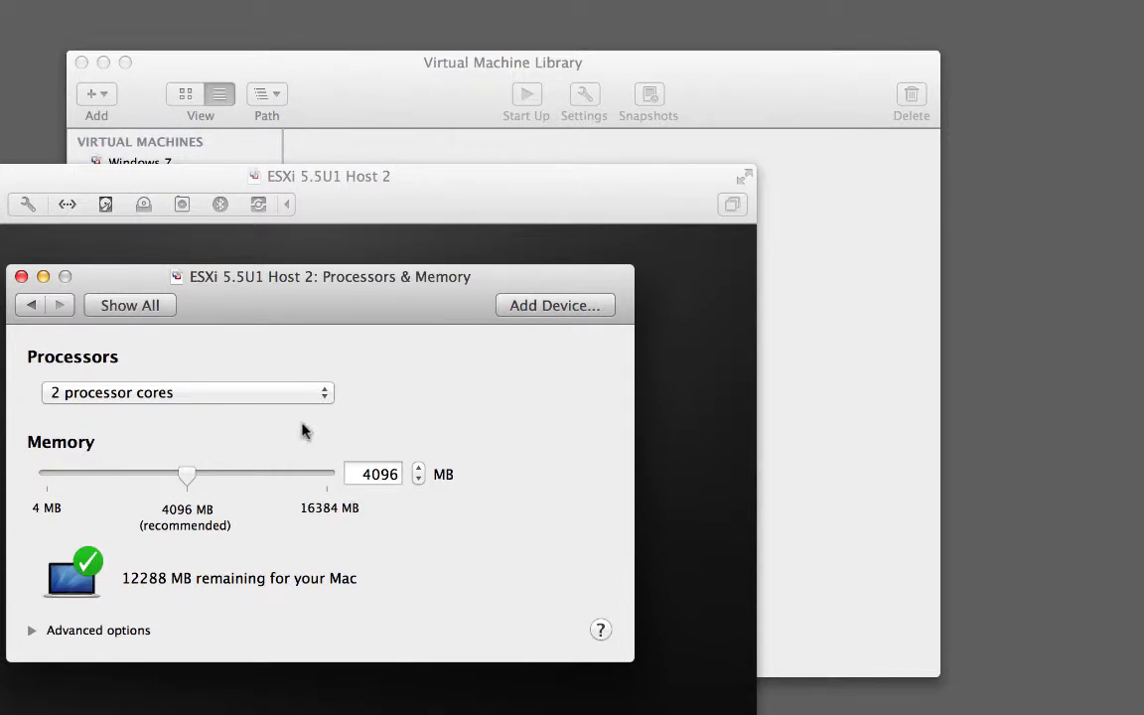
click(146, 308)
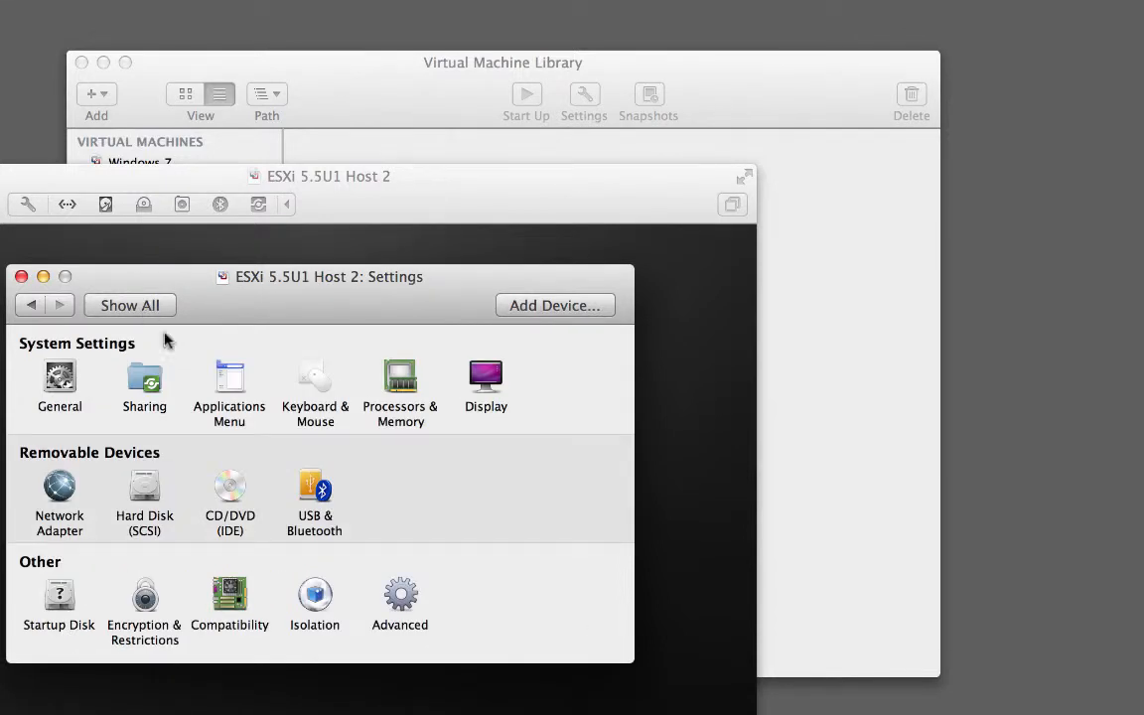
click(146, 493)
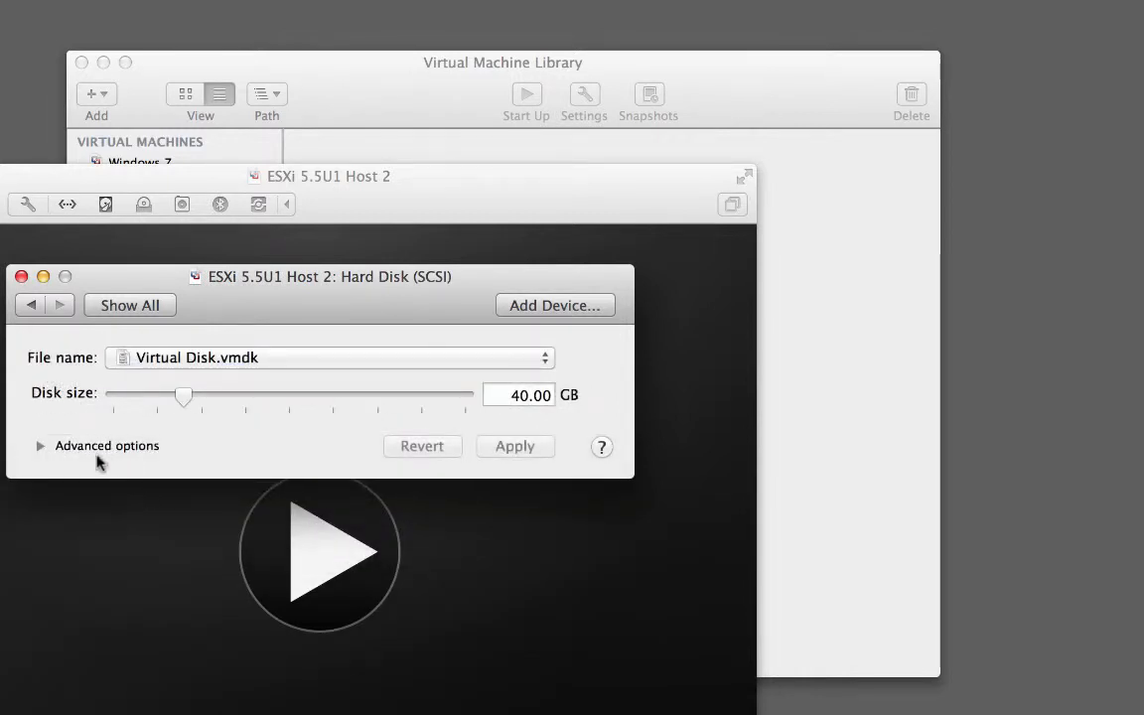
click(40, 447)
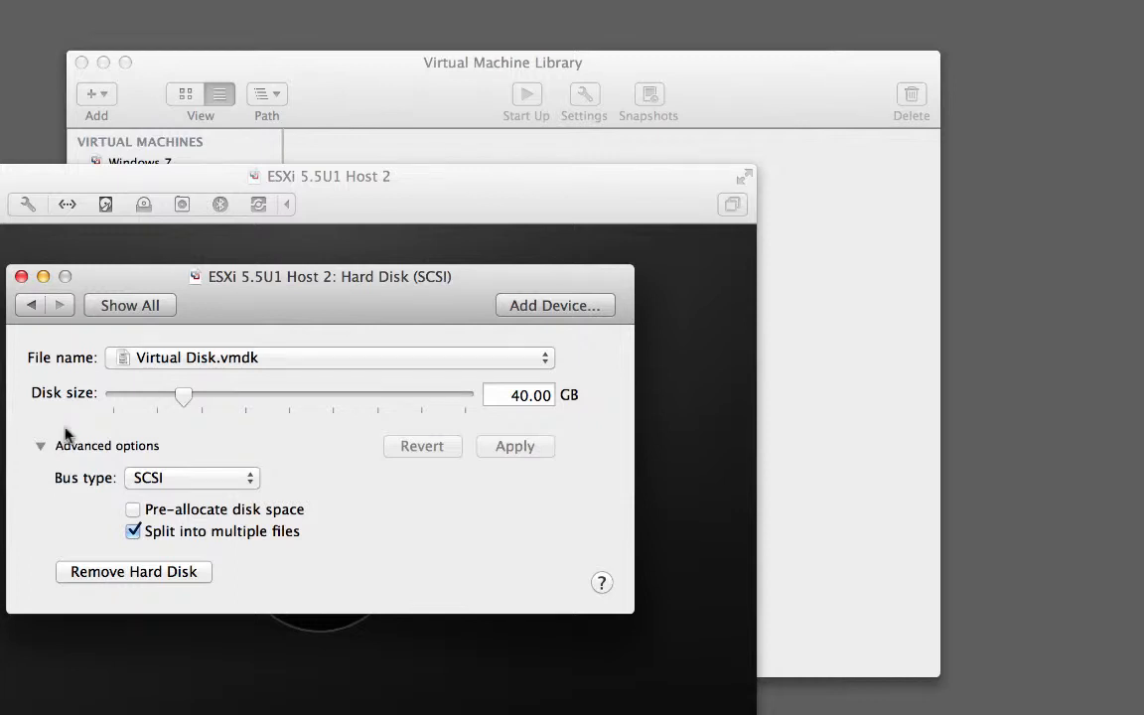
click(144, 306)
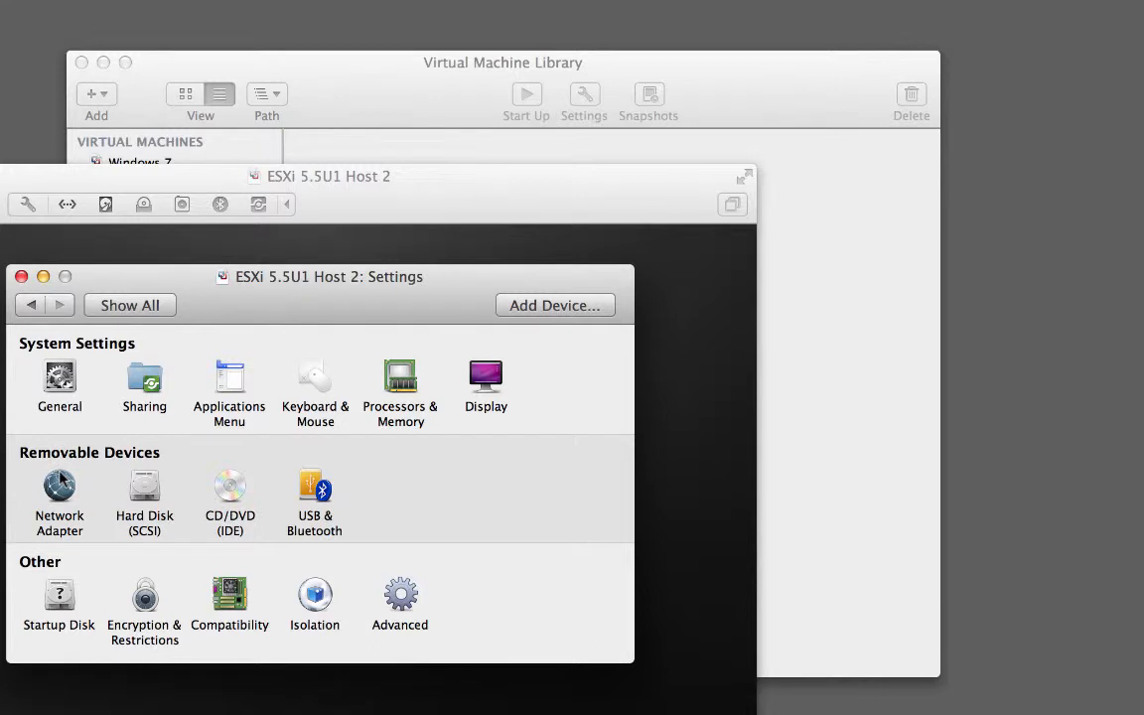
click(59, 485)
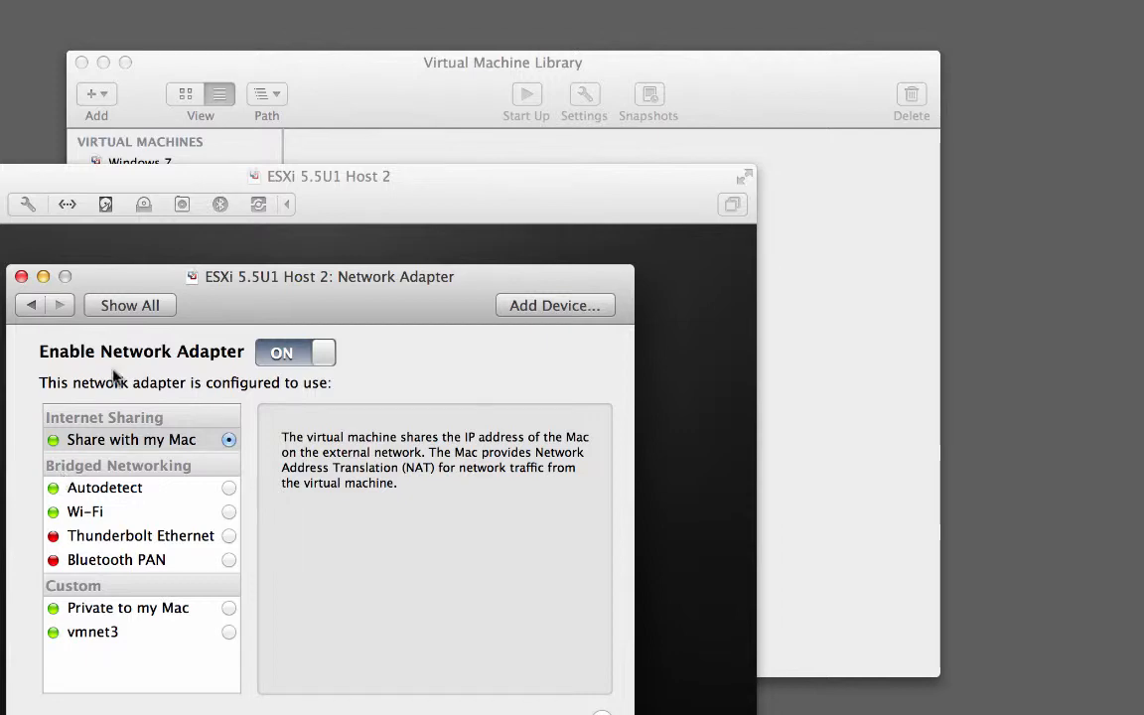
click(130, 310)
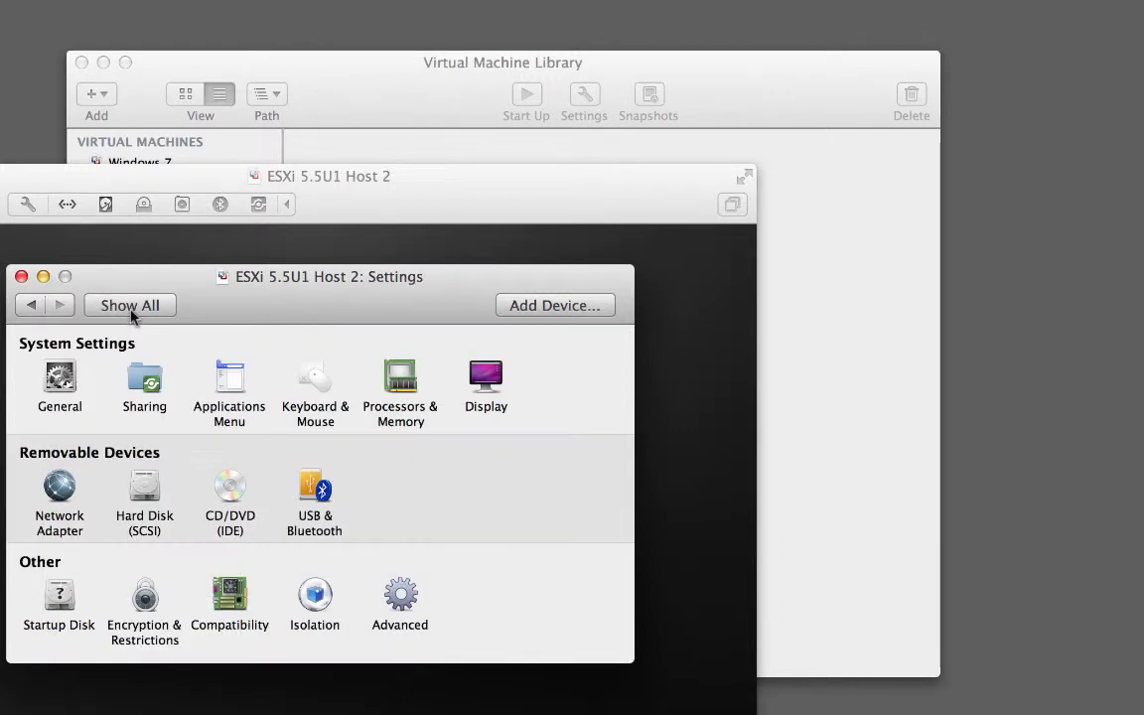
Load VMware-ESXi-5.5U1-Rollup_2ISO.iso into the VM's CD/DVD drive and close its settings
click(231, 495)
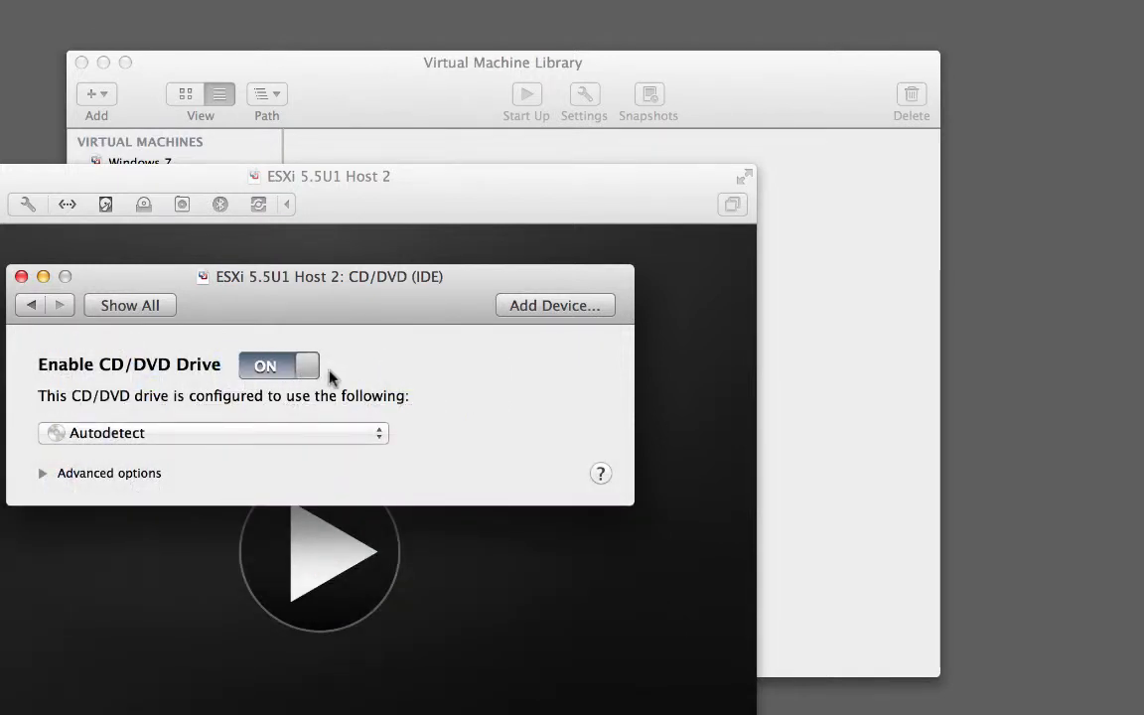
click(294, 433)
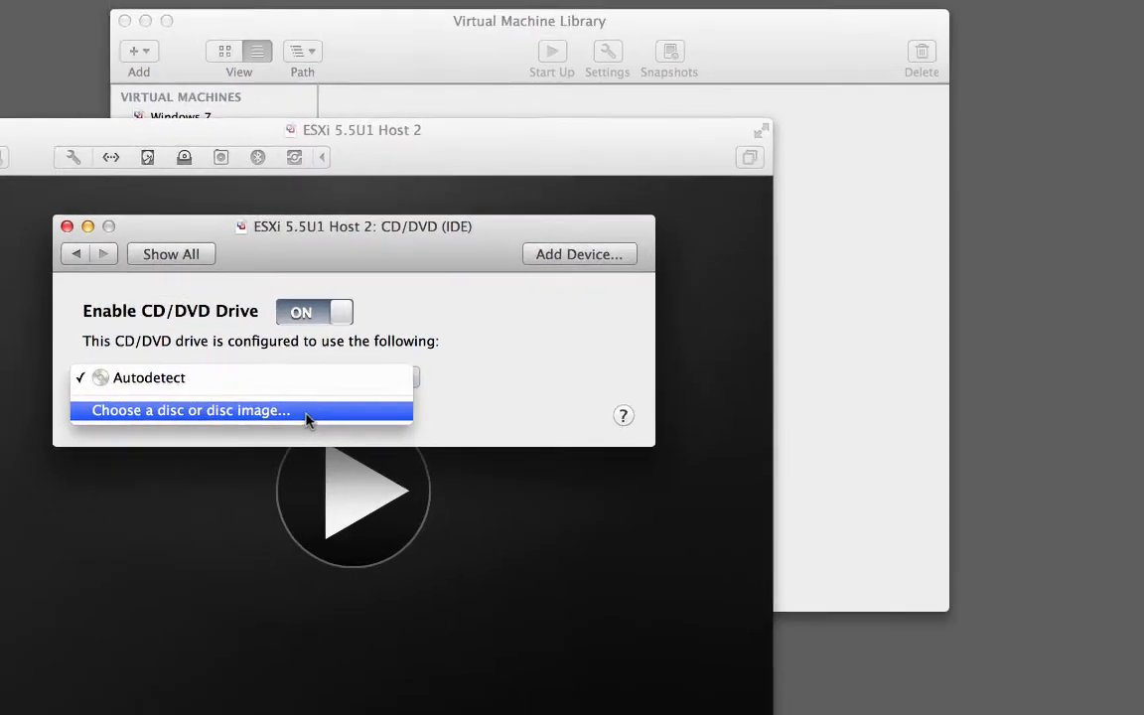
click(308, 421)
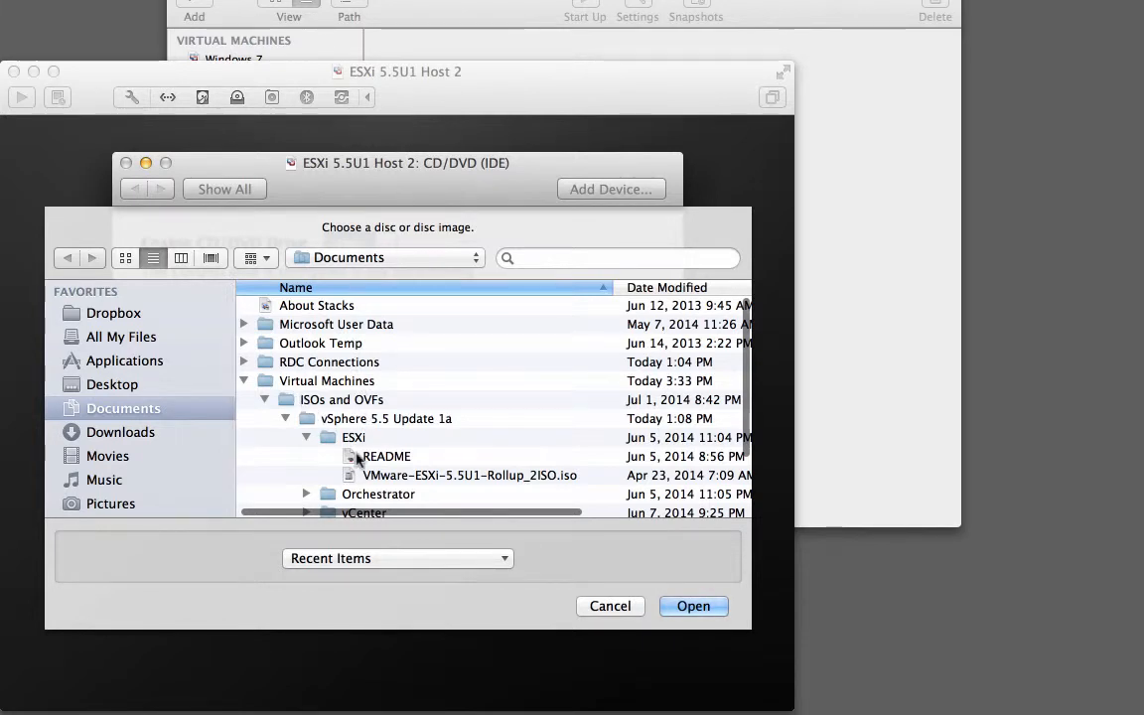
click(385, 477)
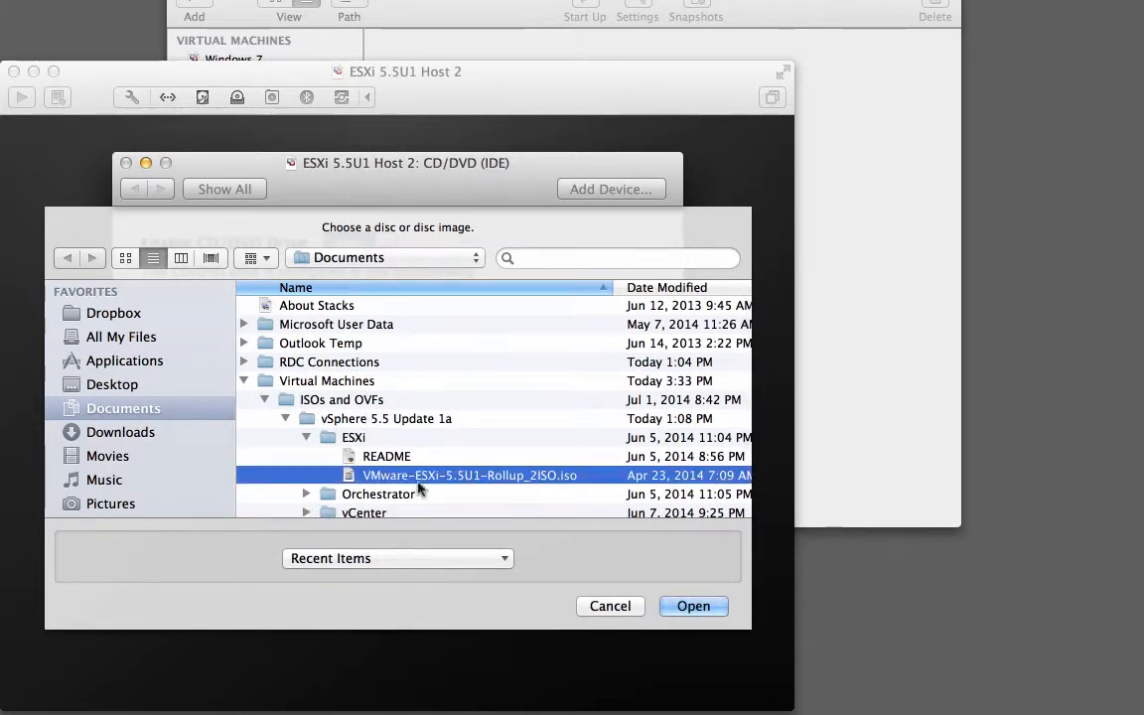
click(686, 610)
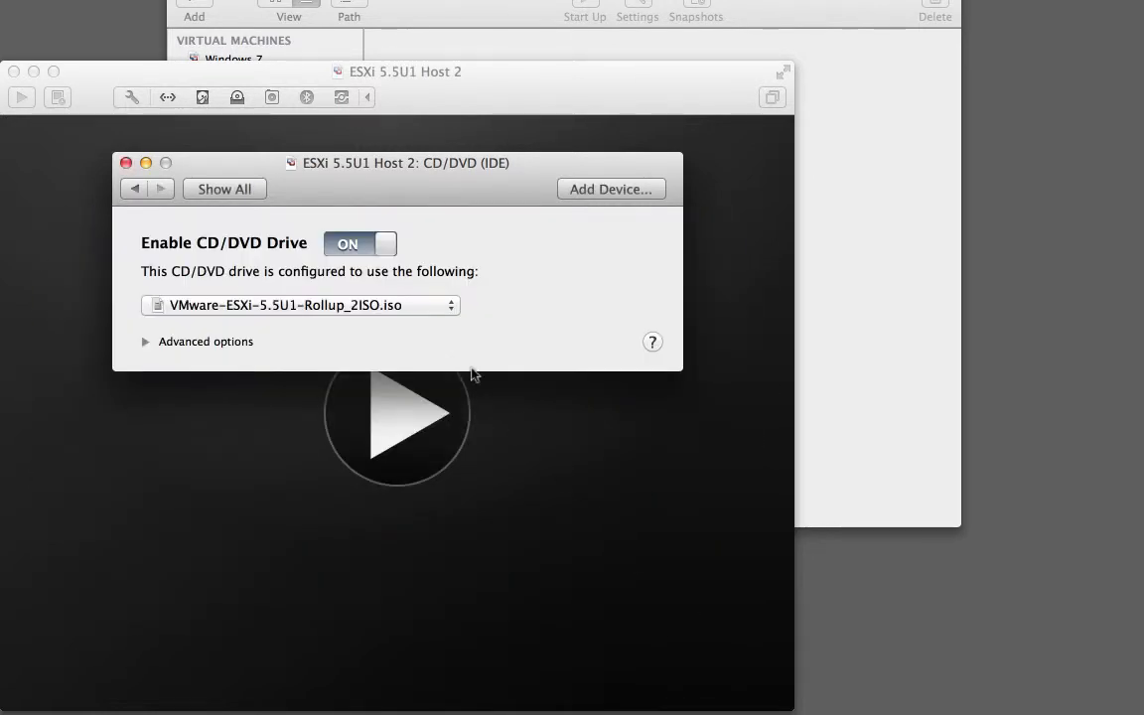
click(126, 164)
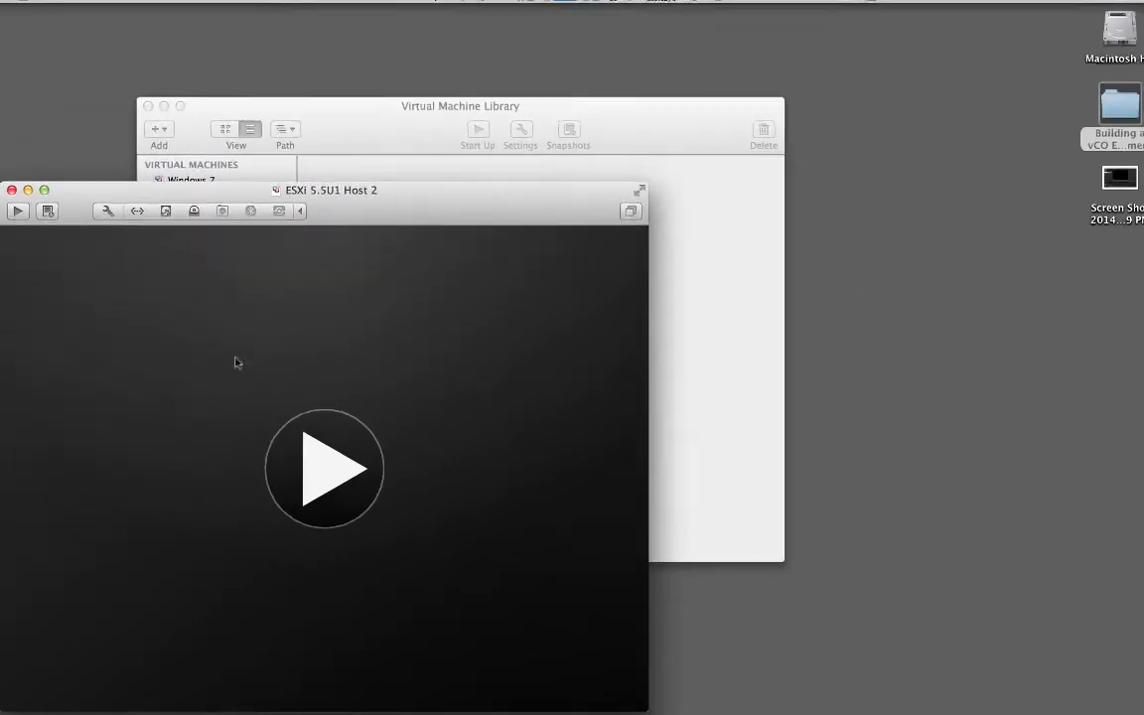
Power on the VM, boot the ESXi installer, and enter the Mac administrator password at the prompt
click(322, 486)
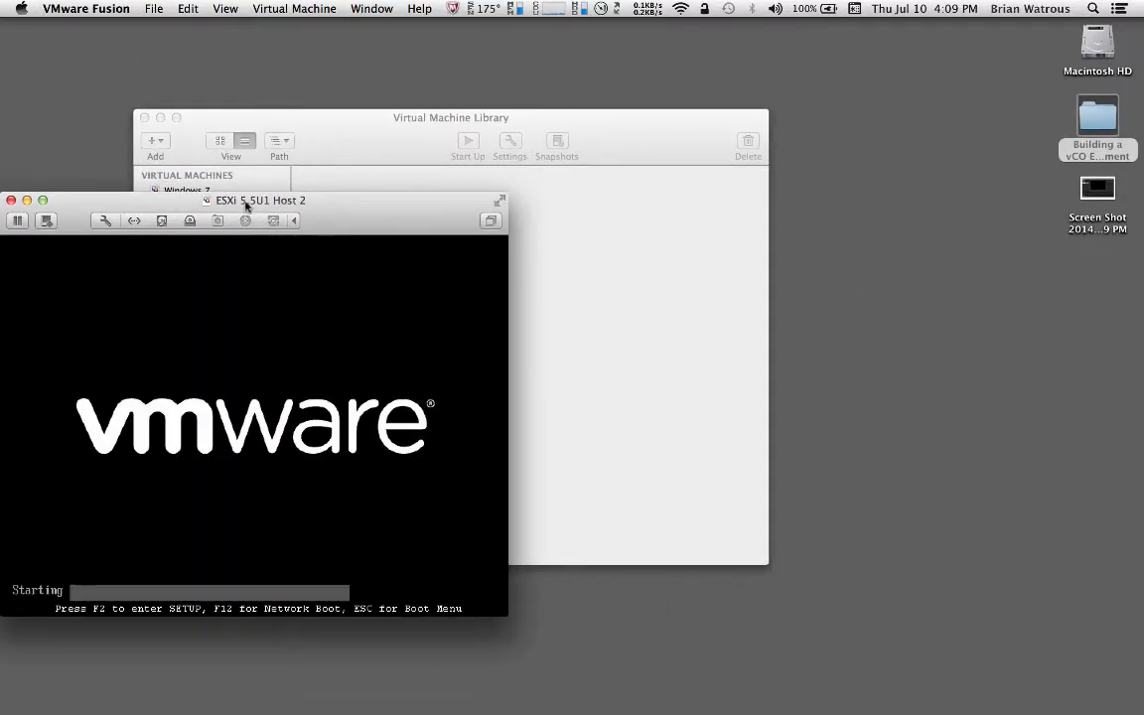
drag(247, 206, 245, 41)
click(366, 290)
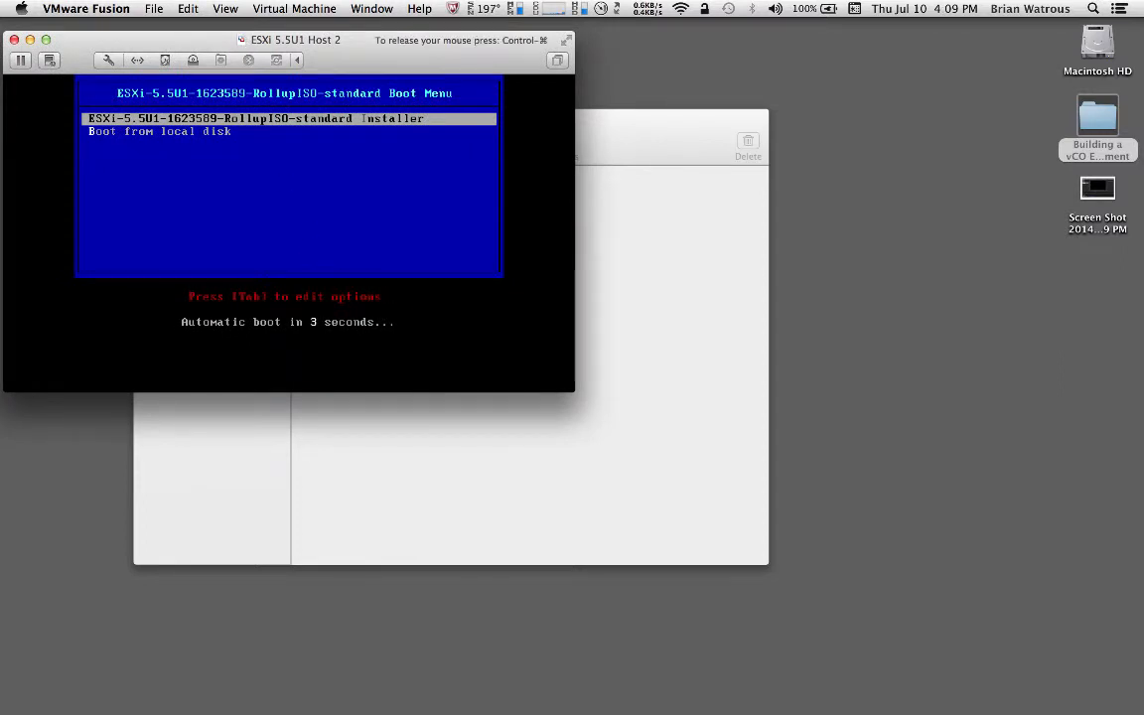
key(Return)
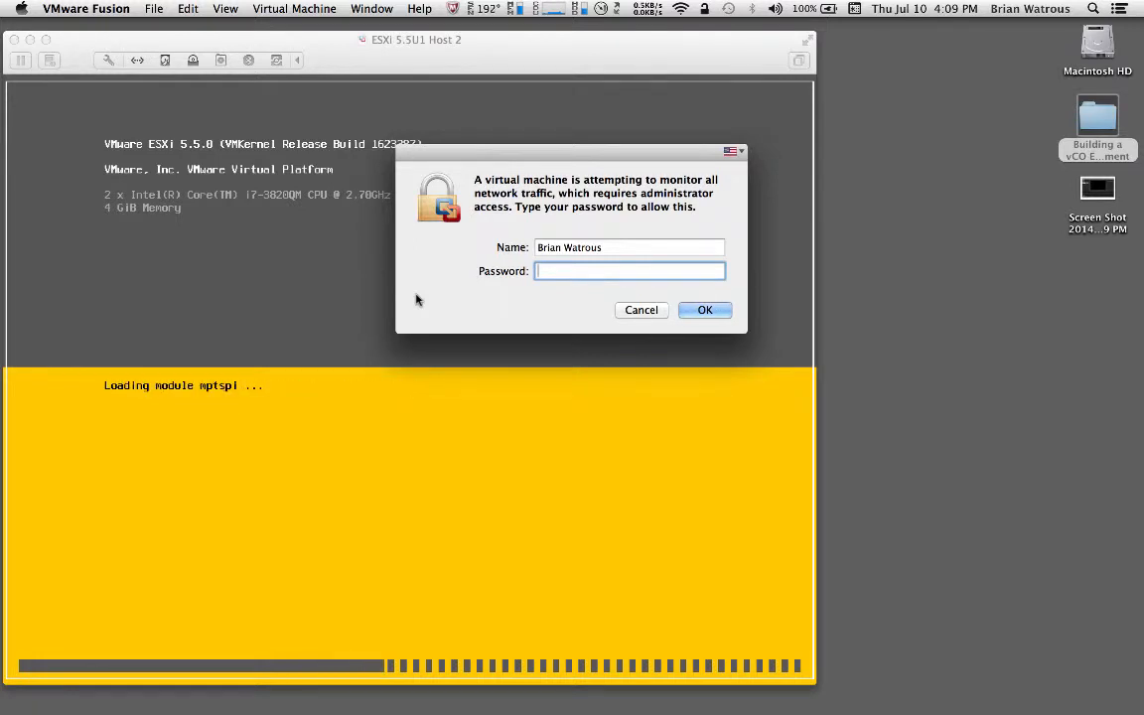
text(••••••)
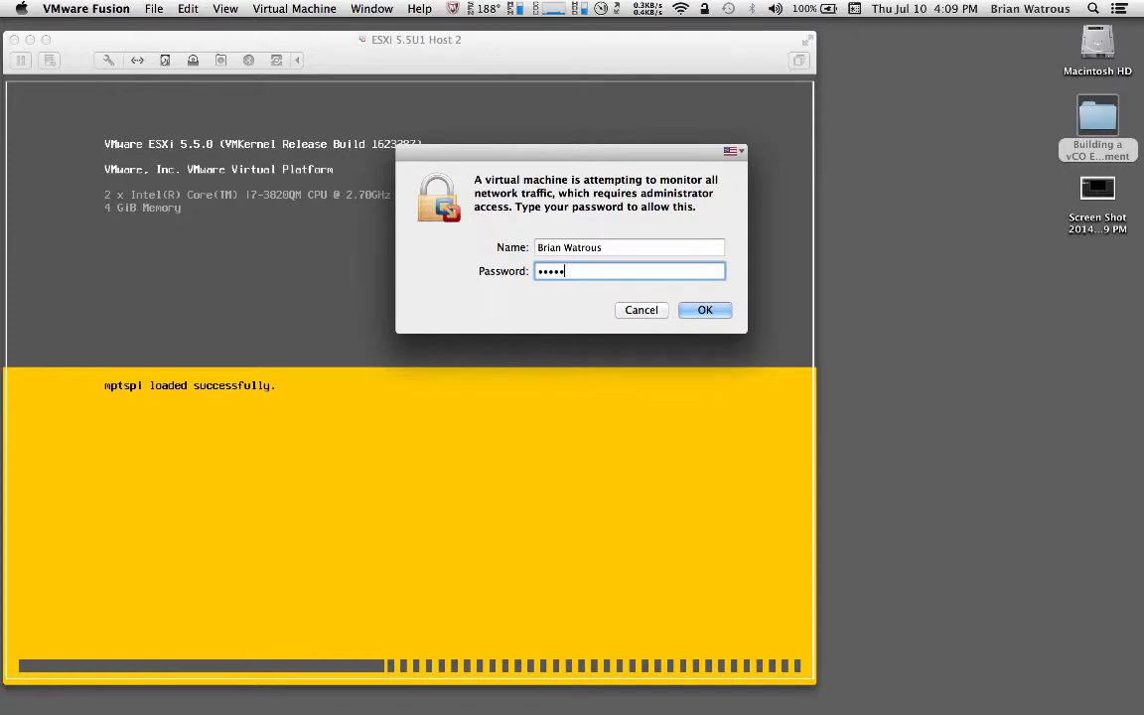
text(•••)
Authorise network monitoring with the administrator password, re-entering it, then return input to the VM console
key(Return)
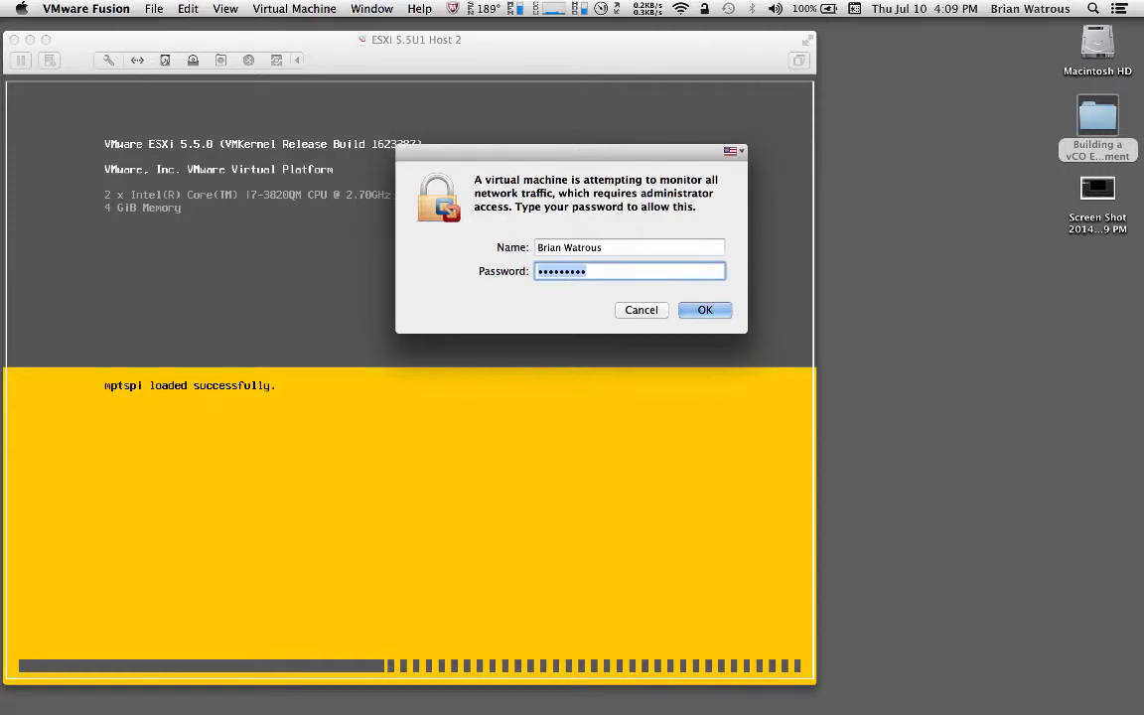
text(•)
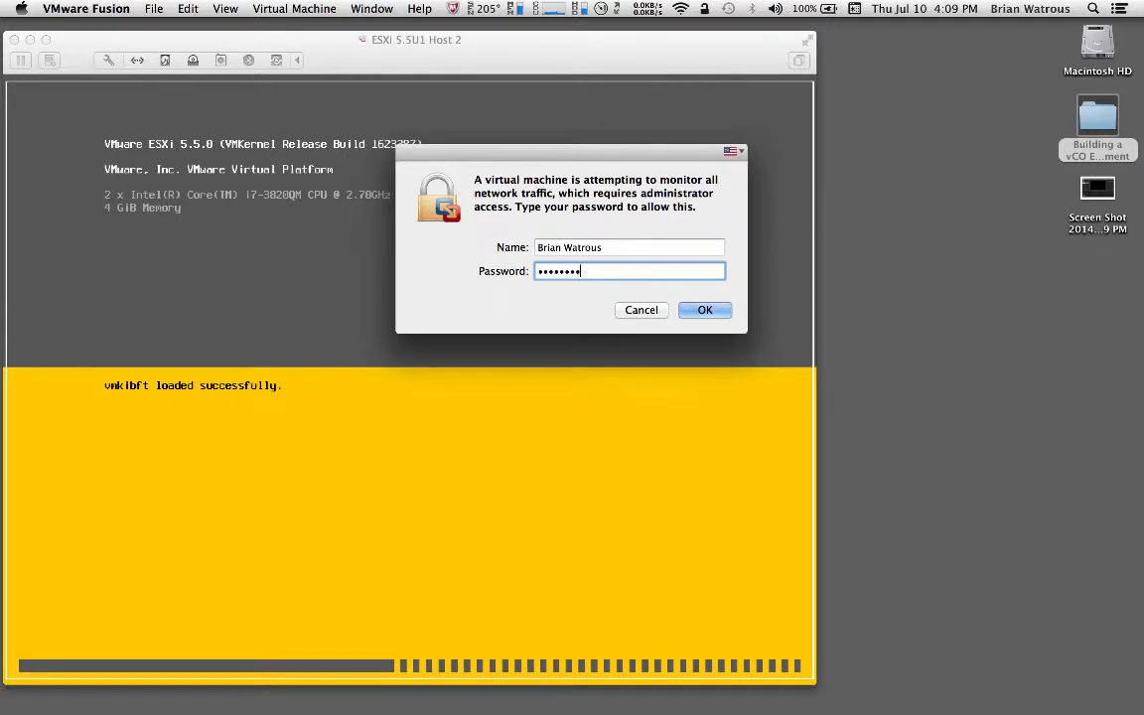
text(•••••••••)
key(Return)
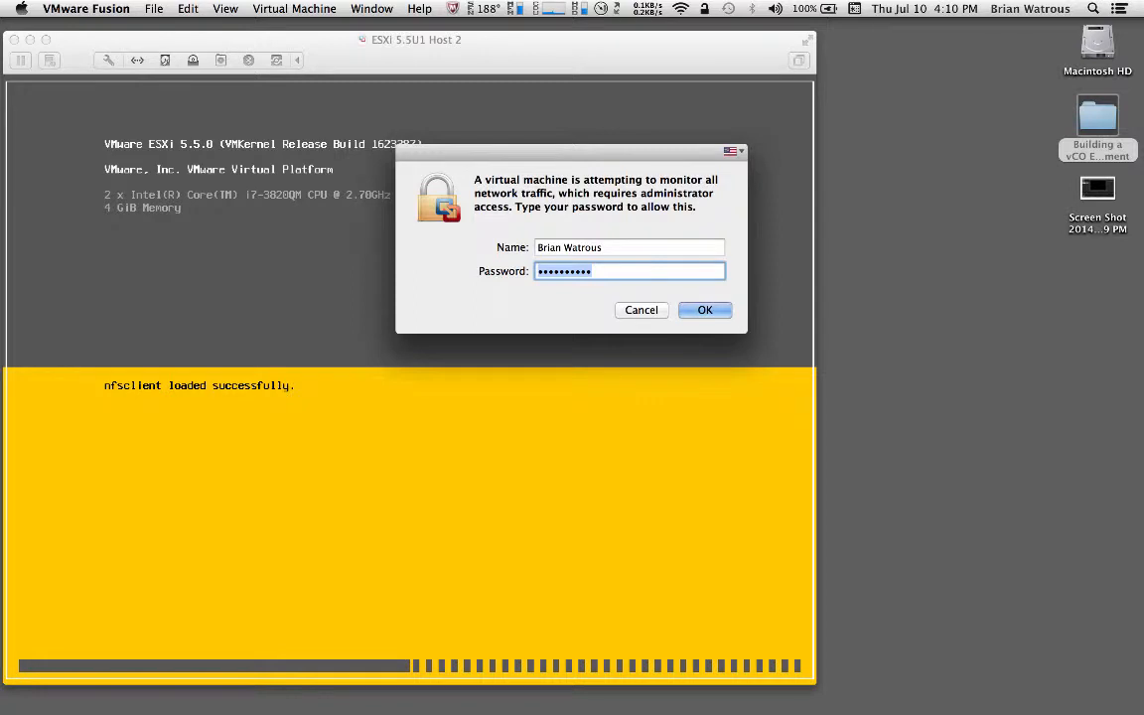
text(••••••••••)
key(Return)
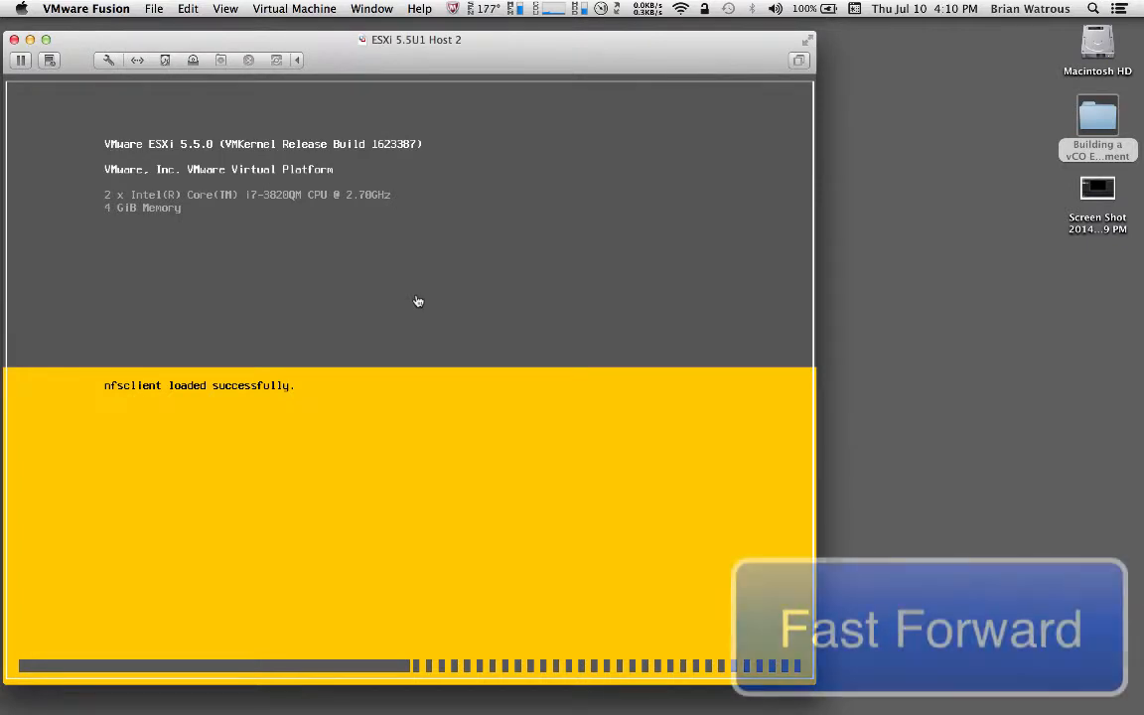
click(418, 301)
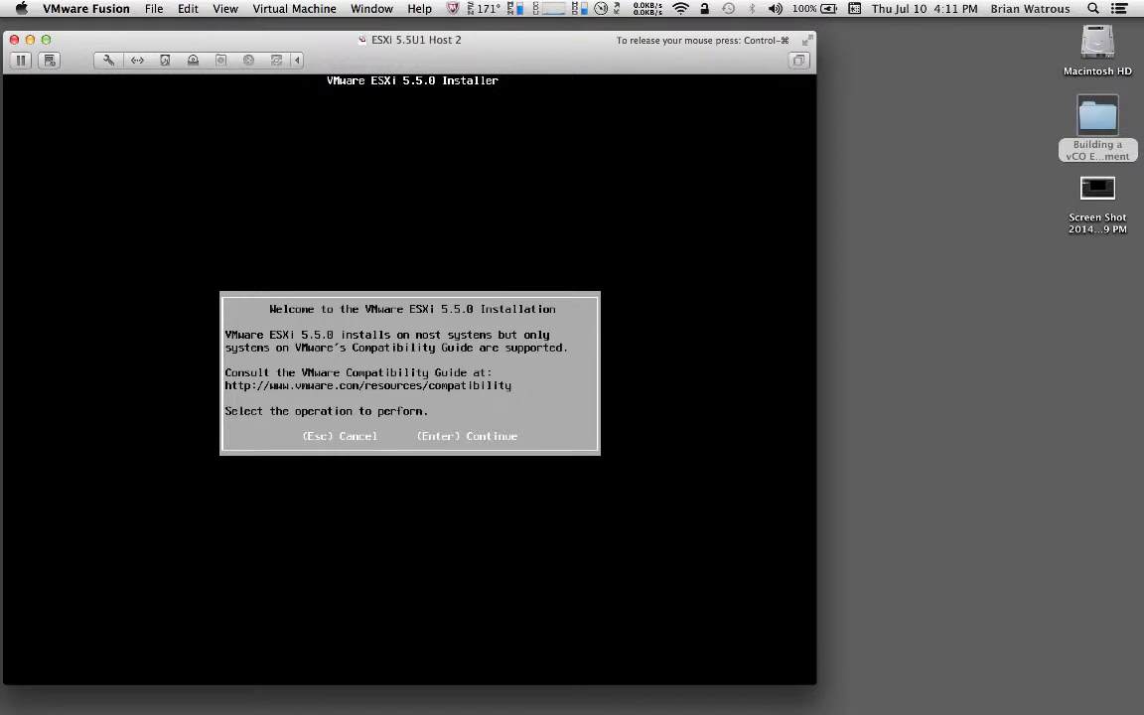
Accept the ESXi EULA, install to the 40 GB local disk, and keep the US Default keyboard
key(Return)
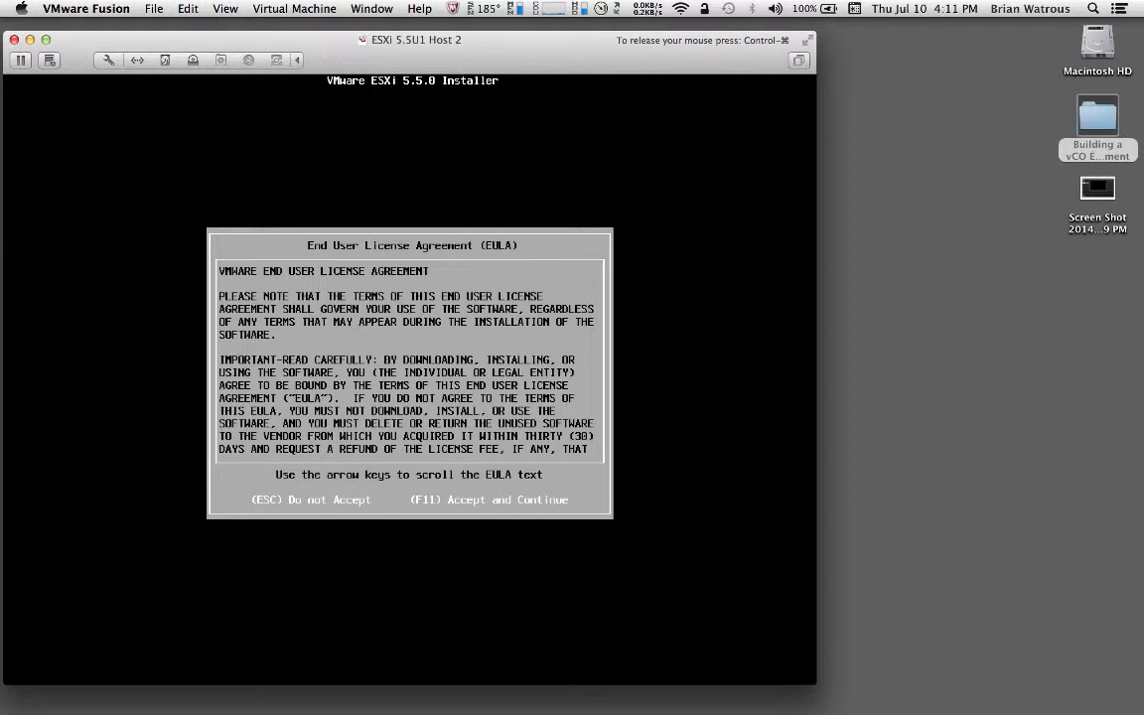
key(F11)
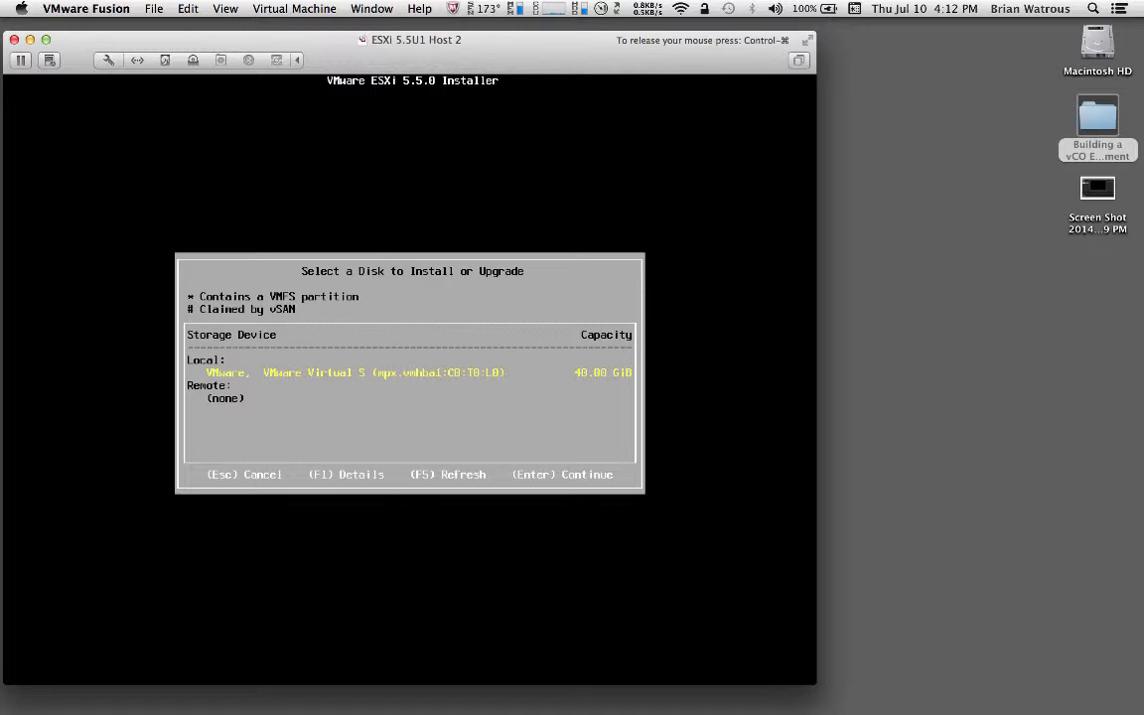
key(Return)
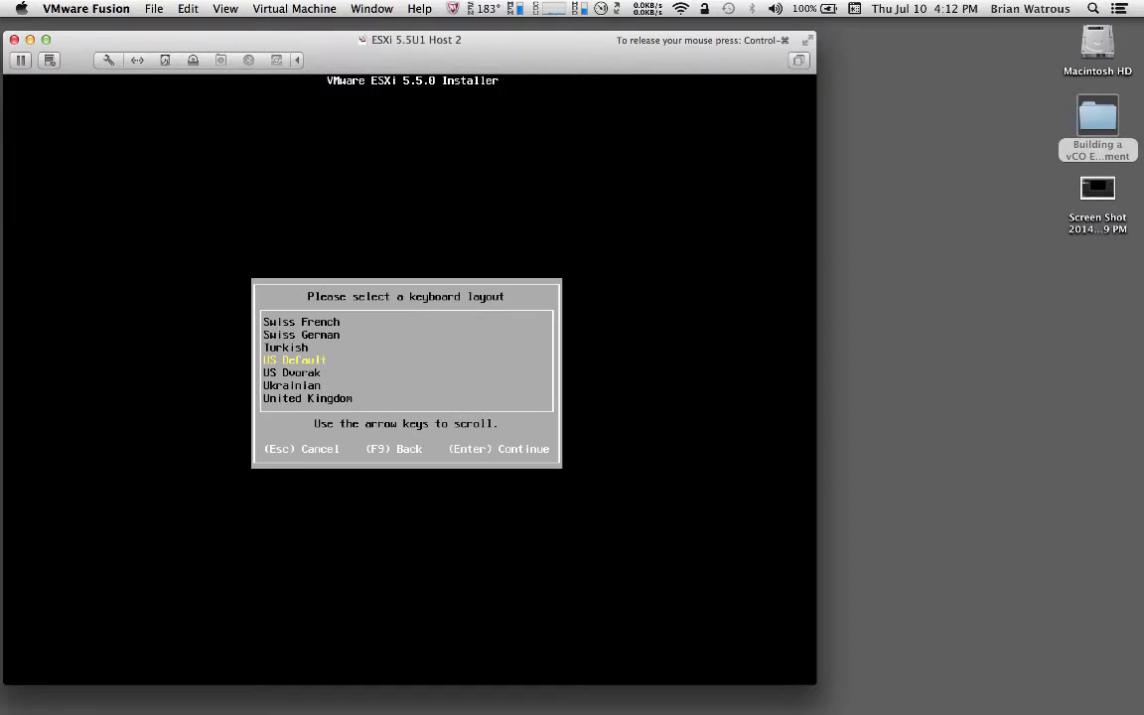
key(Return)
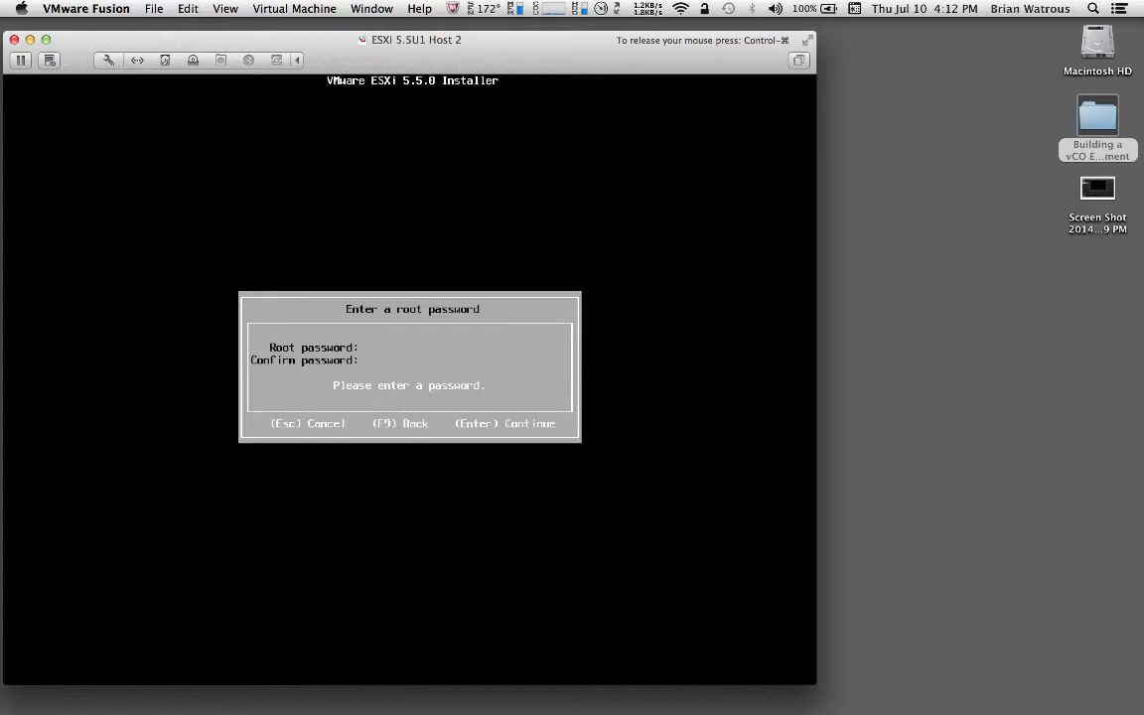
Set and confirm the ESXi root password
text(VMw)
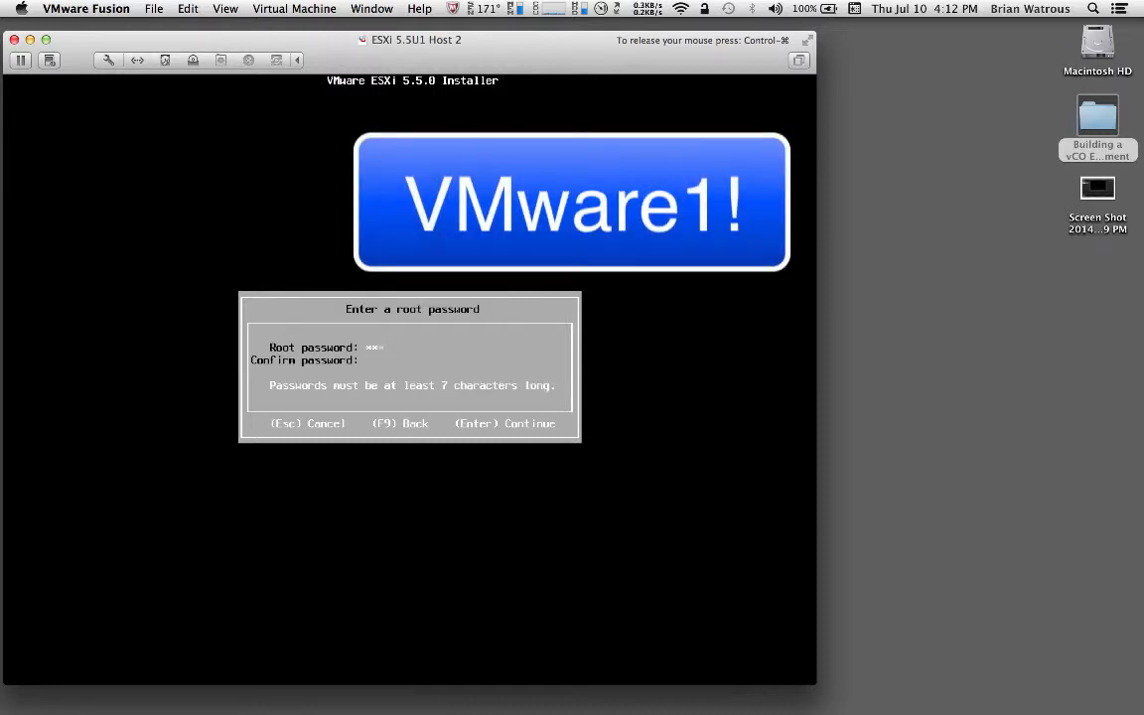
text(are1)
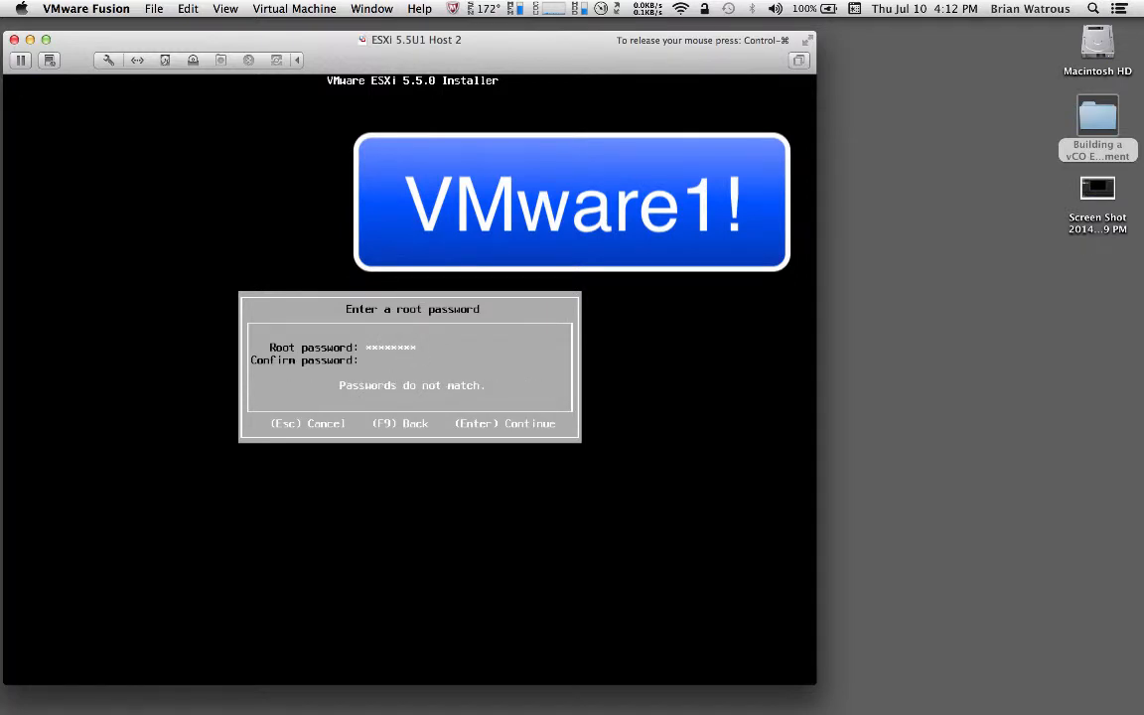
text(VMware1!)
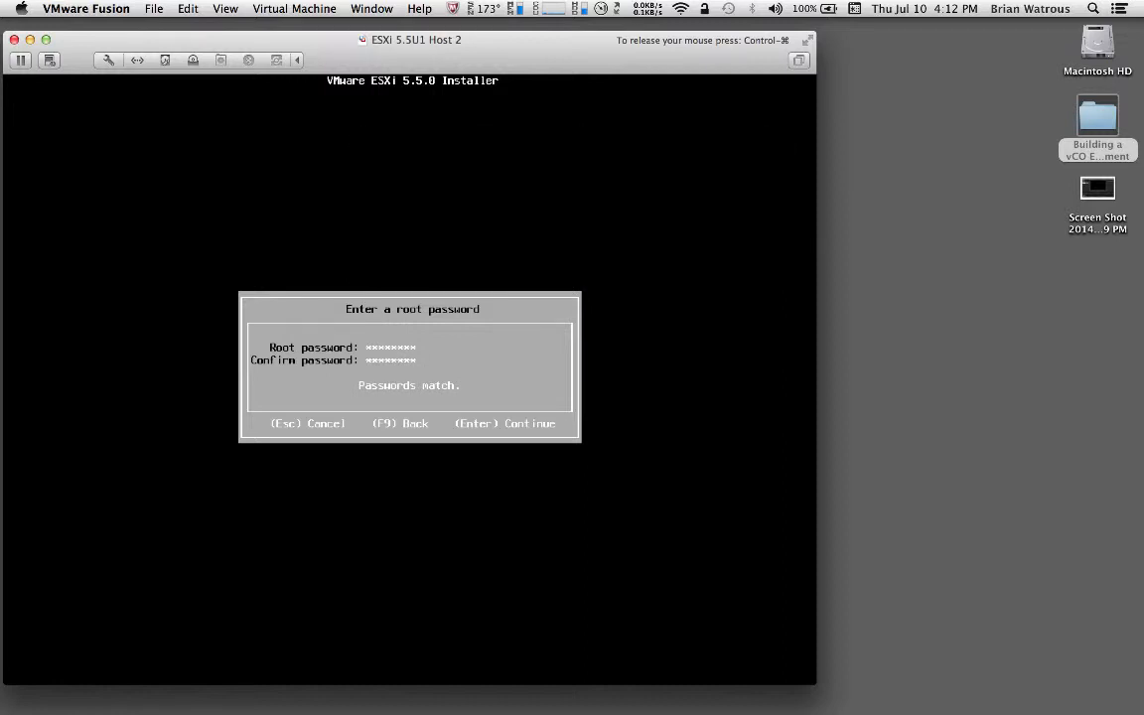
key(Return)
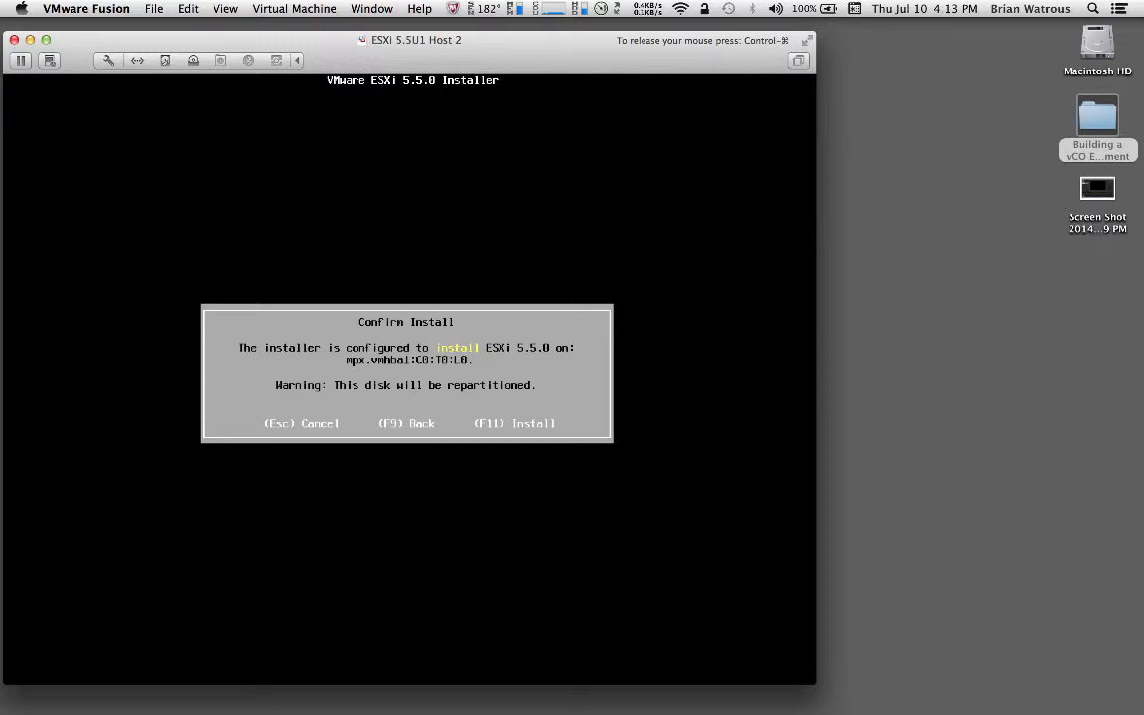
Confirm installation onto disk mpx.vmhba1:C0:T0:L0 and reboot ESXi once it completes
key(F11)
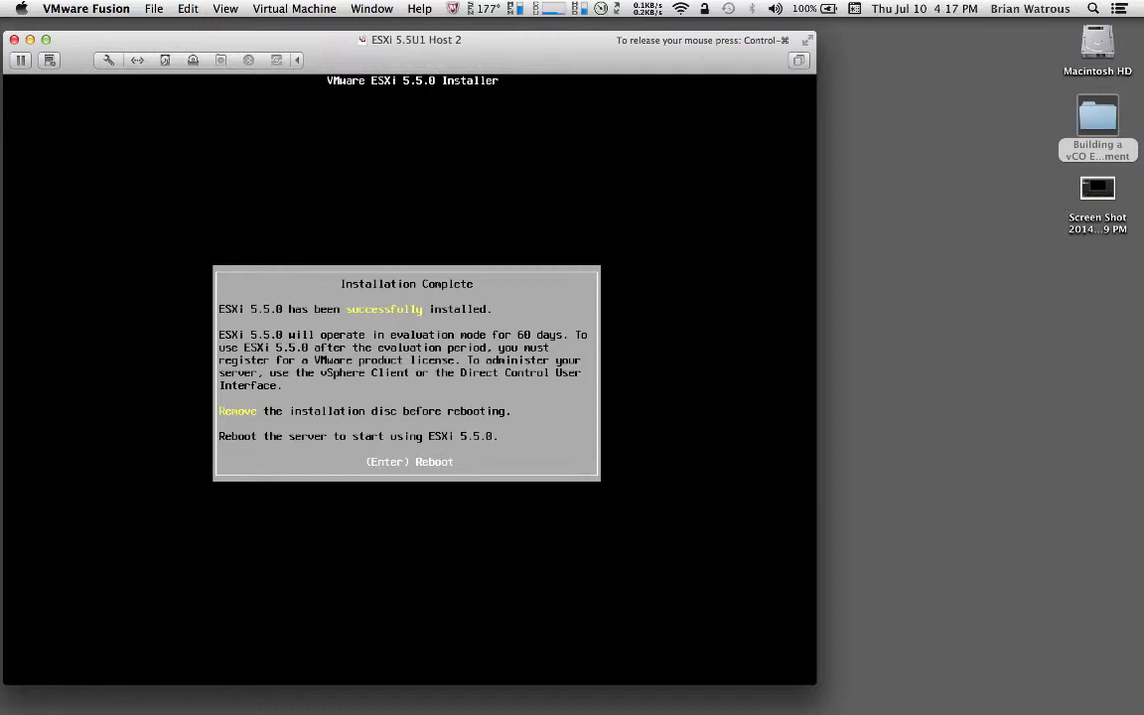
key(Return)
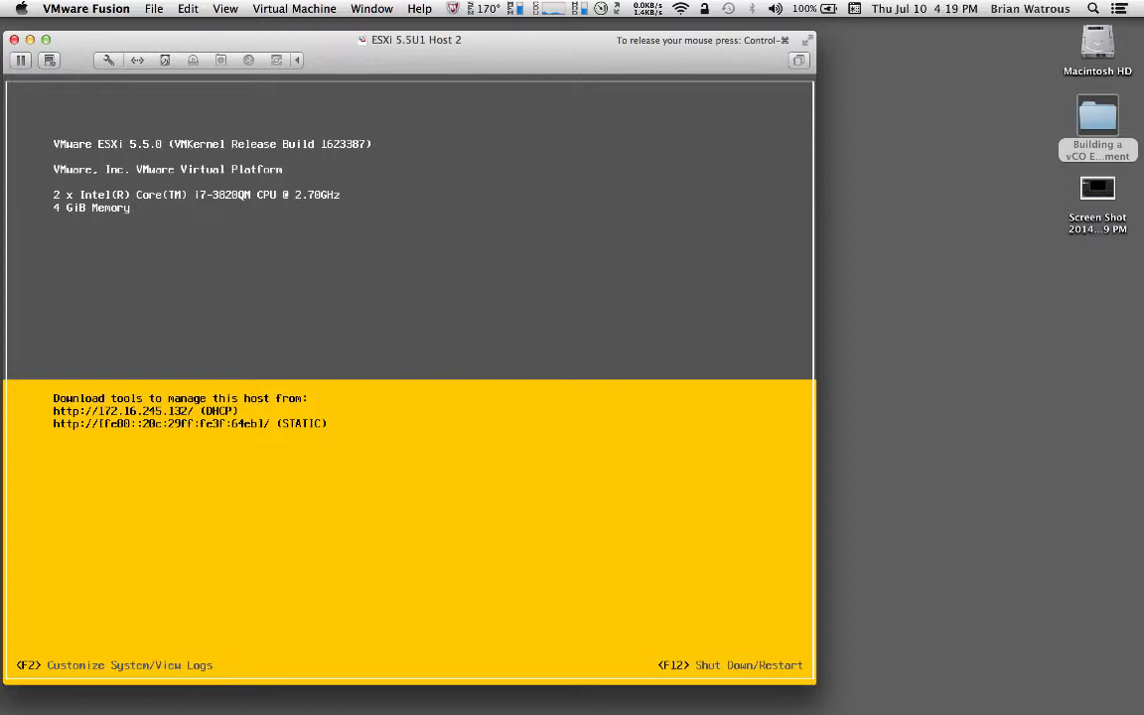
Log in to the ESXi console as root and open Configure Management Network
key(F2)
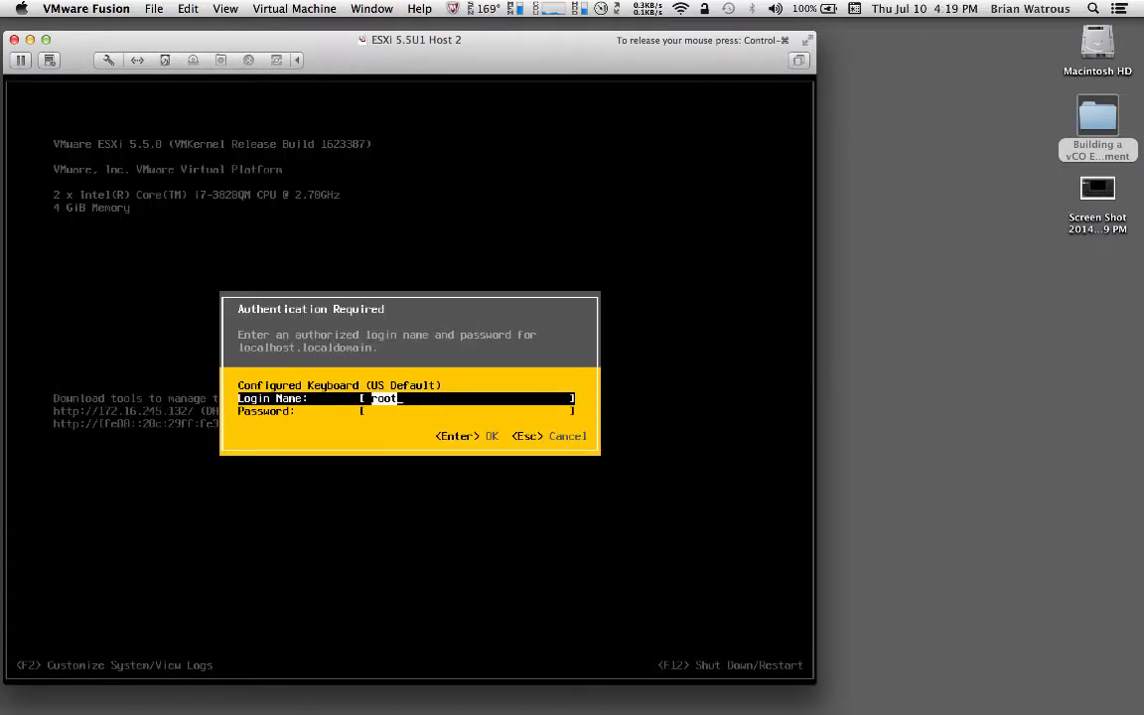
key(Tab)
text(*)
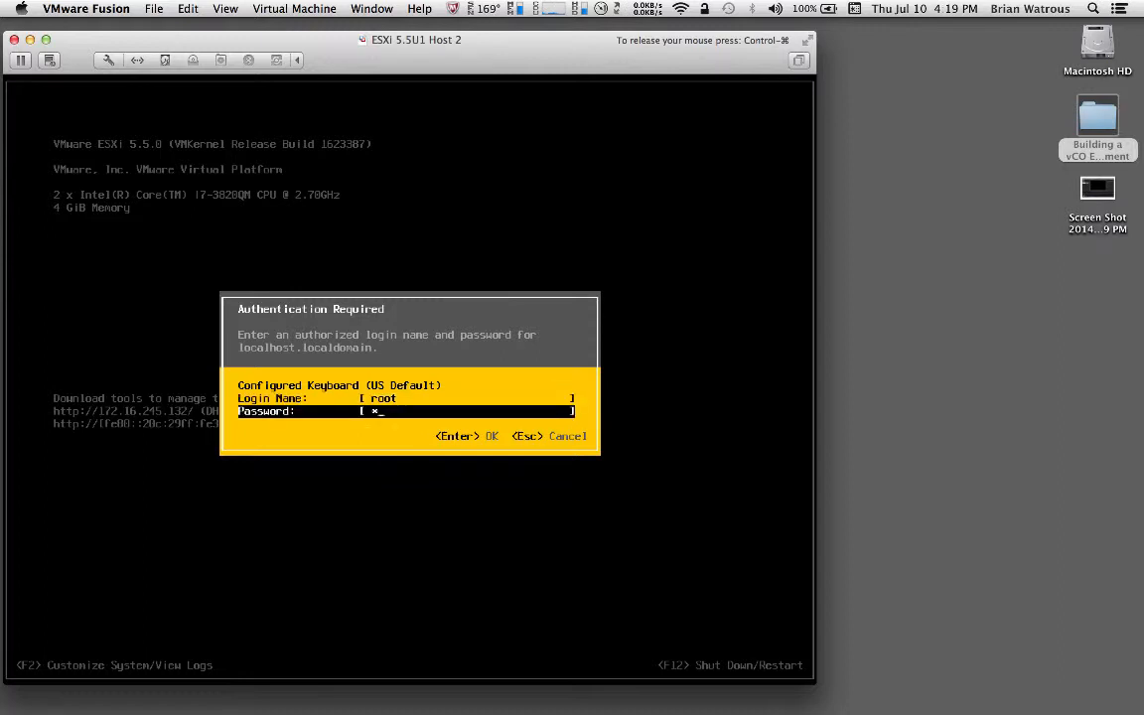
text(*******)
key(Return)
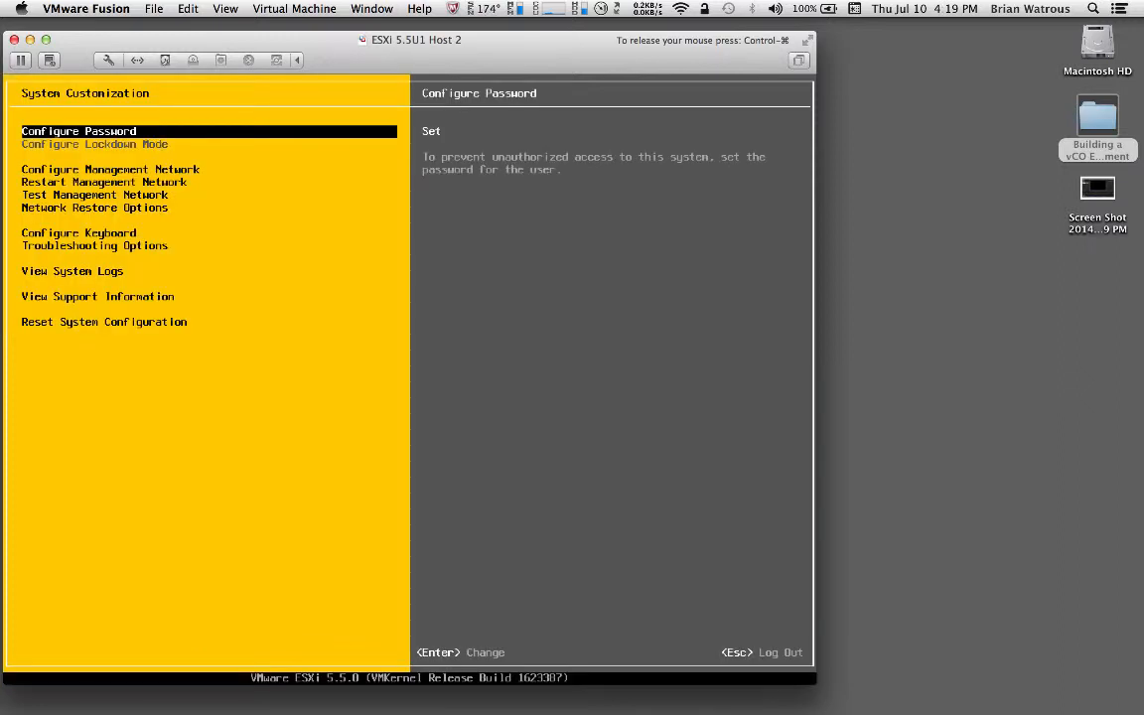
key(Down)
key(Down)
key(Up)
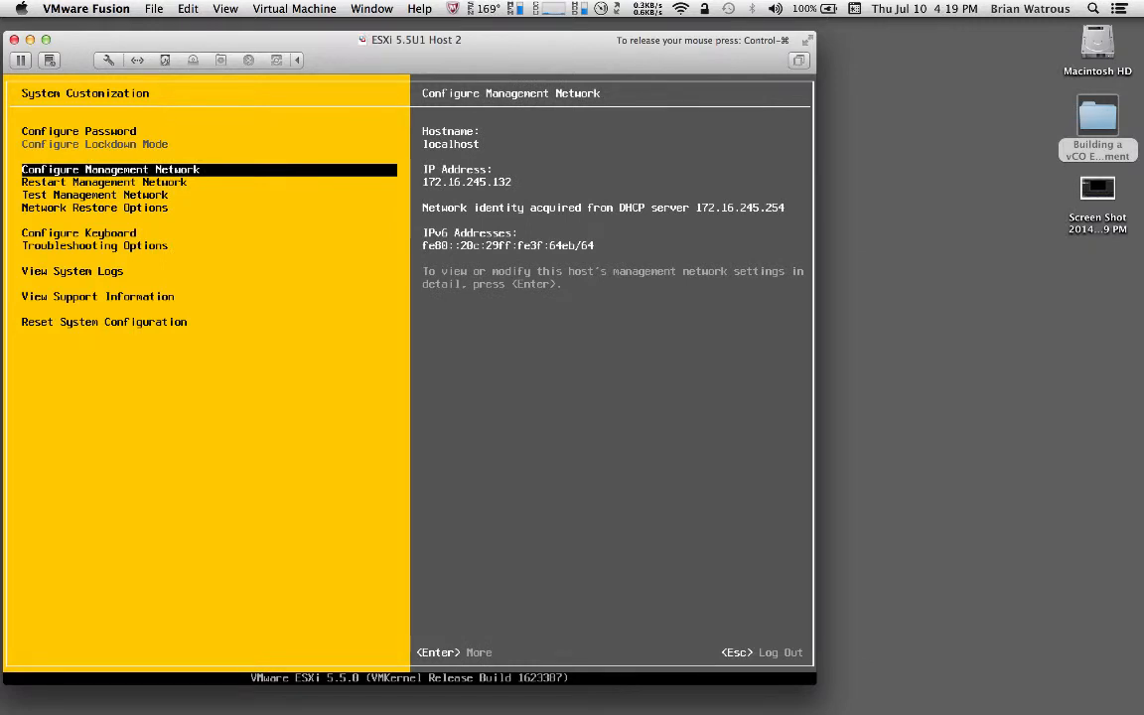
key(Return)
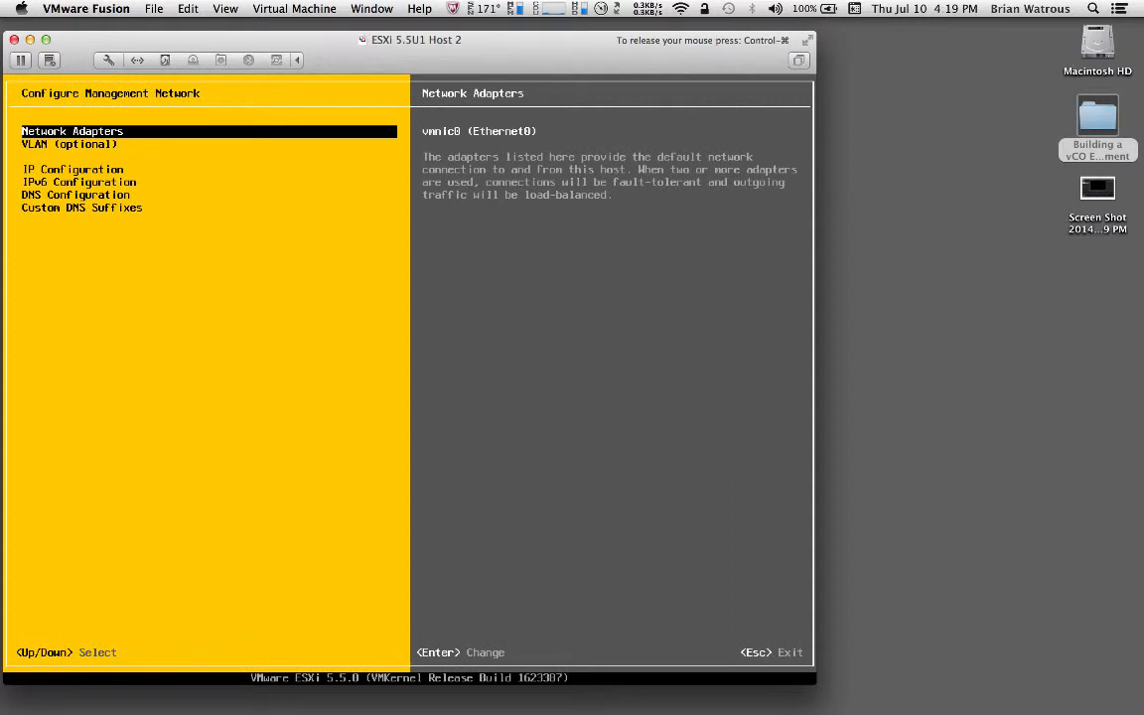
Set a static IP of 172.16.245.102, mask 255.255.255.0, gateway 172.16.245.2 on the management network
key(Down)
key(Down)
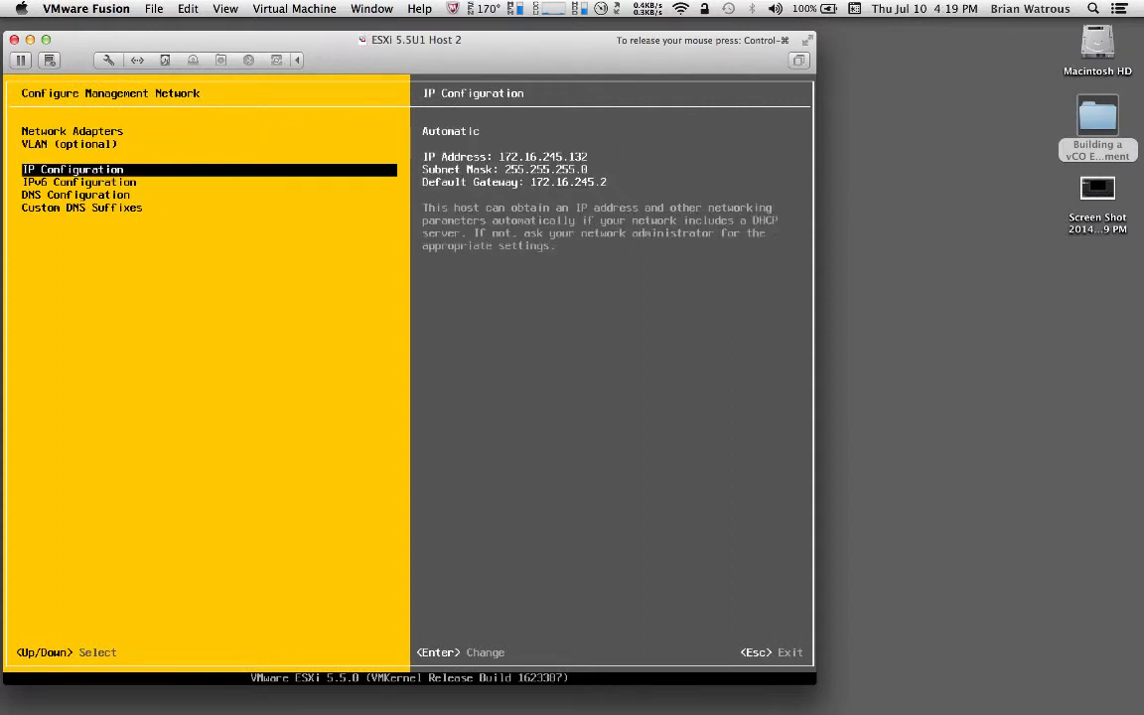
key(Return)
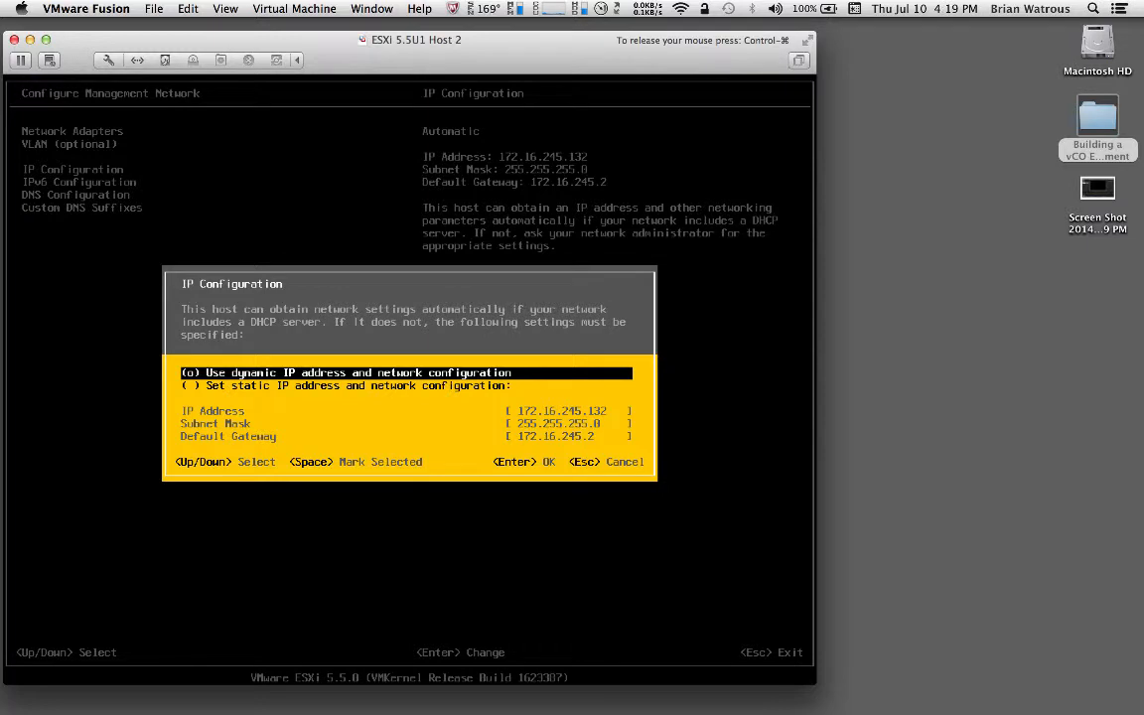
key(Down)
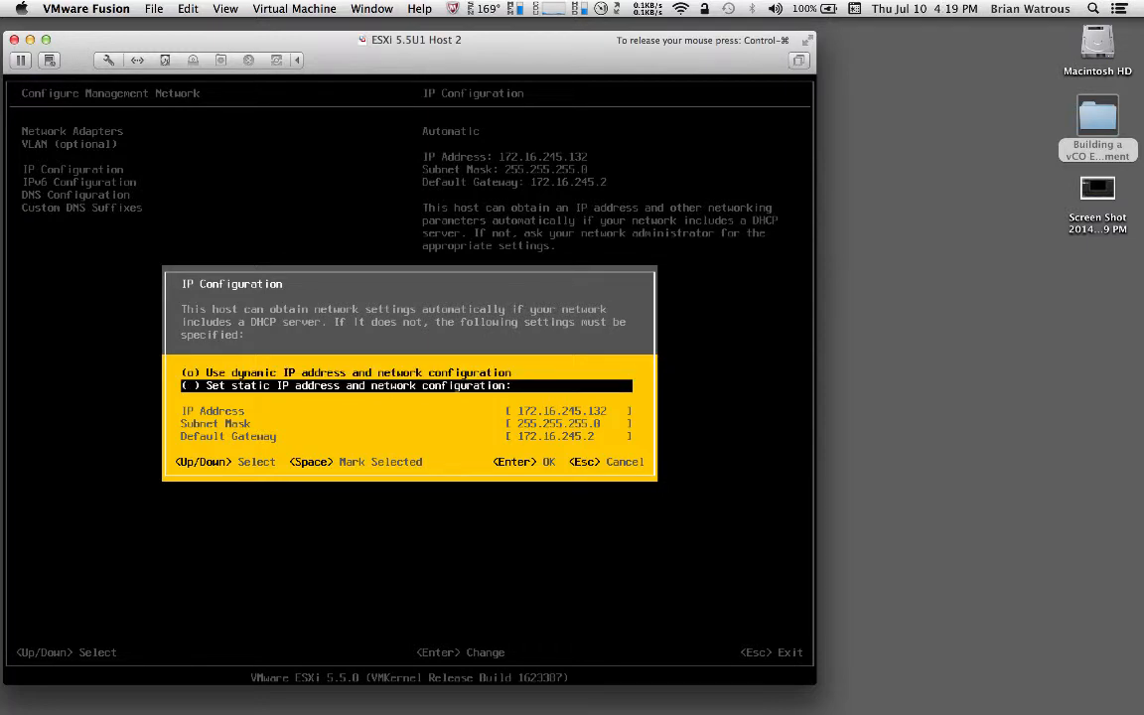
key(space)
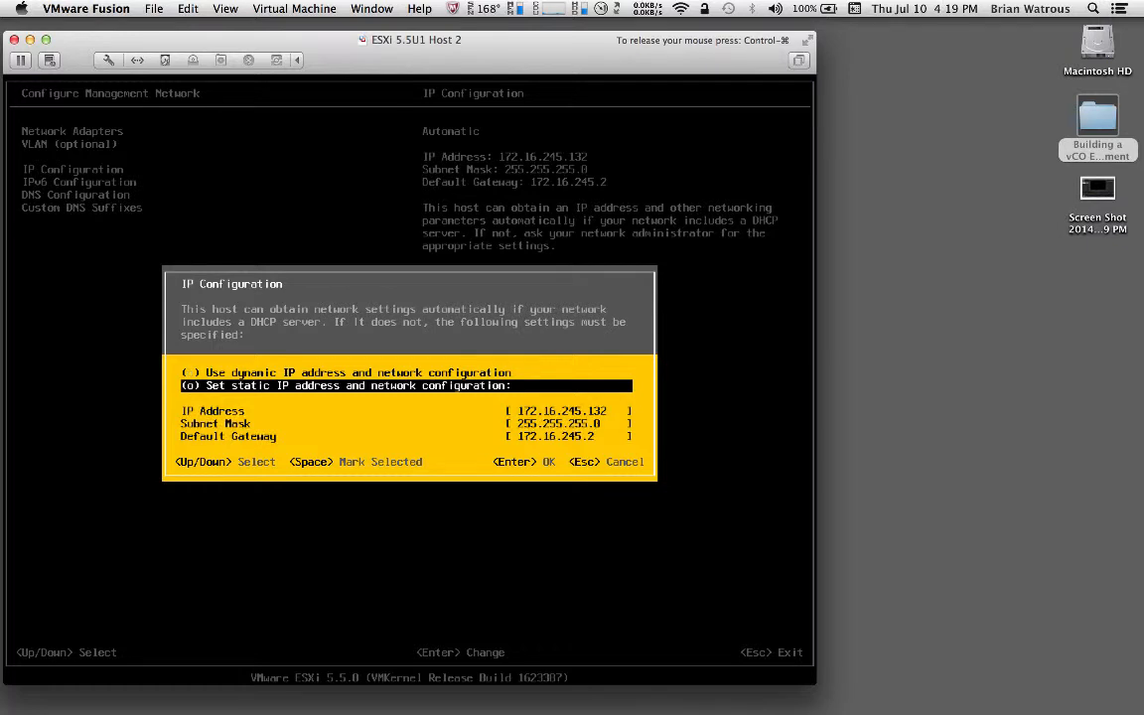
key(Down)
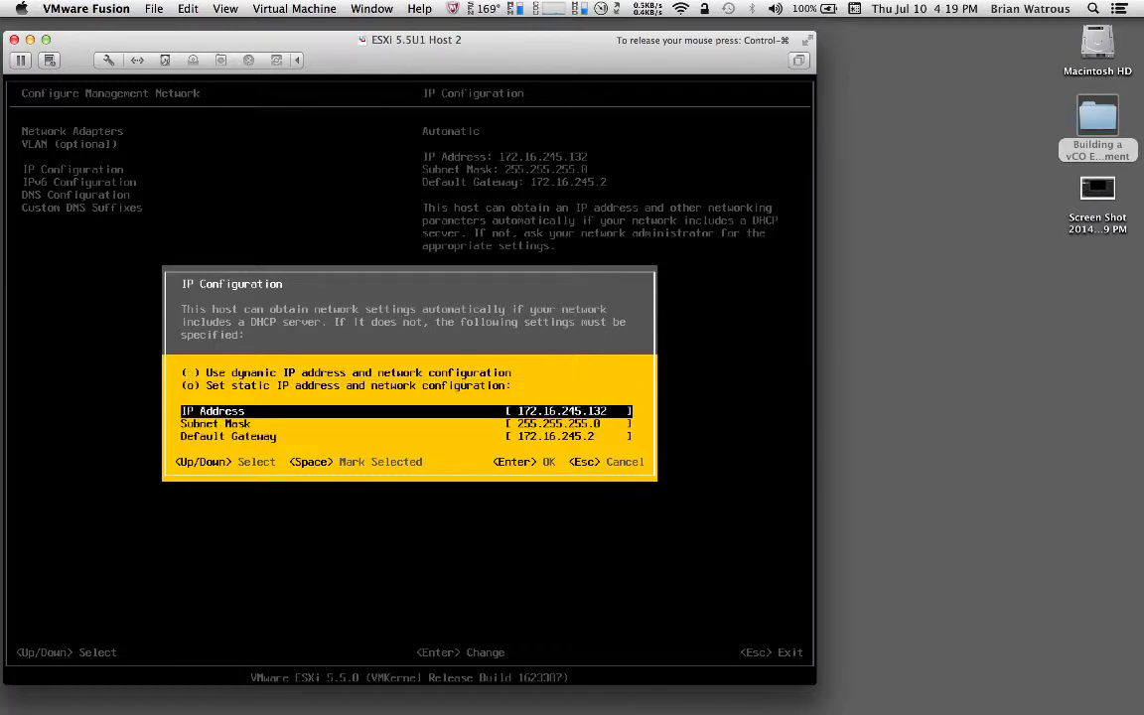
key(BackSpace)
key(BackSpace)
text(02)
key(Down)
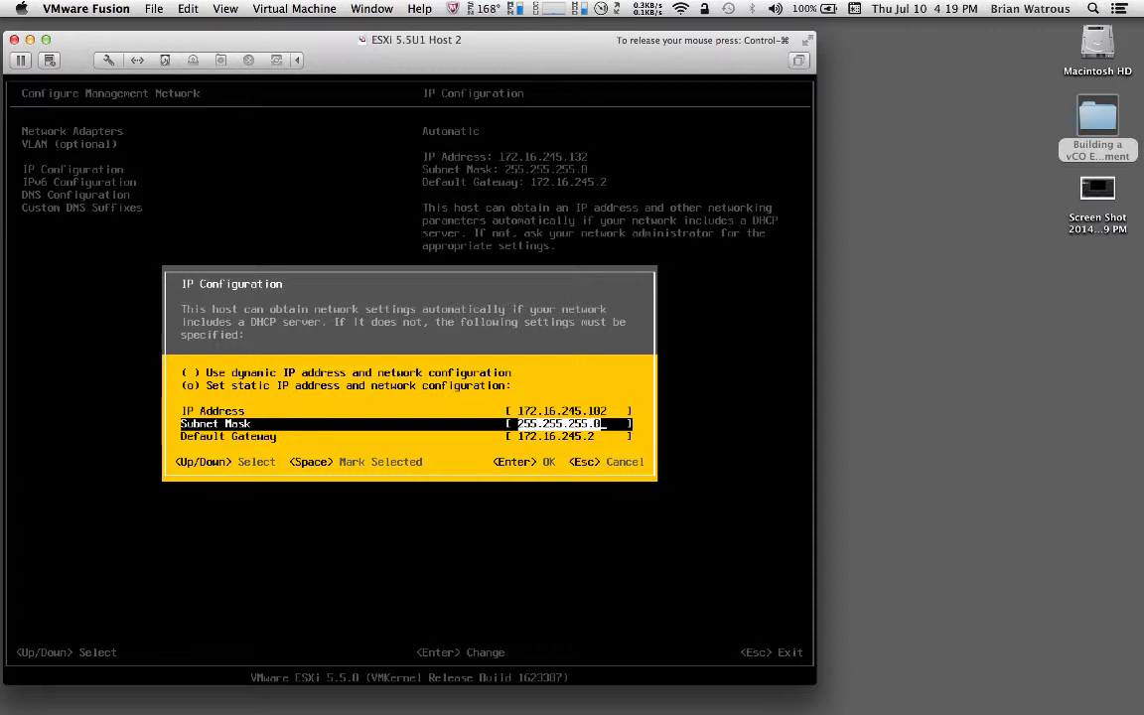
key(Down)
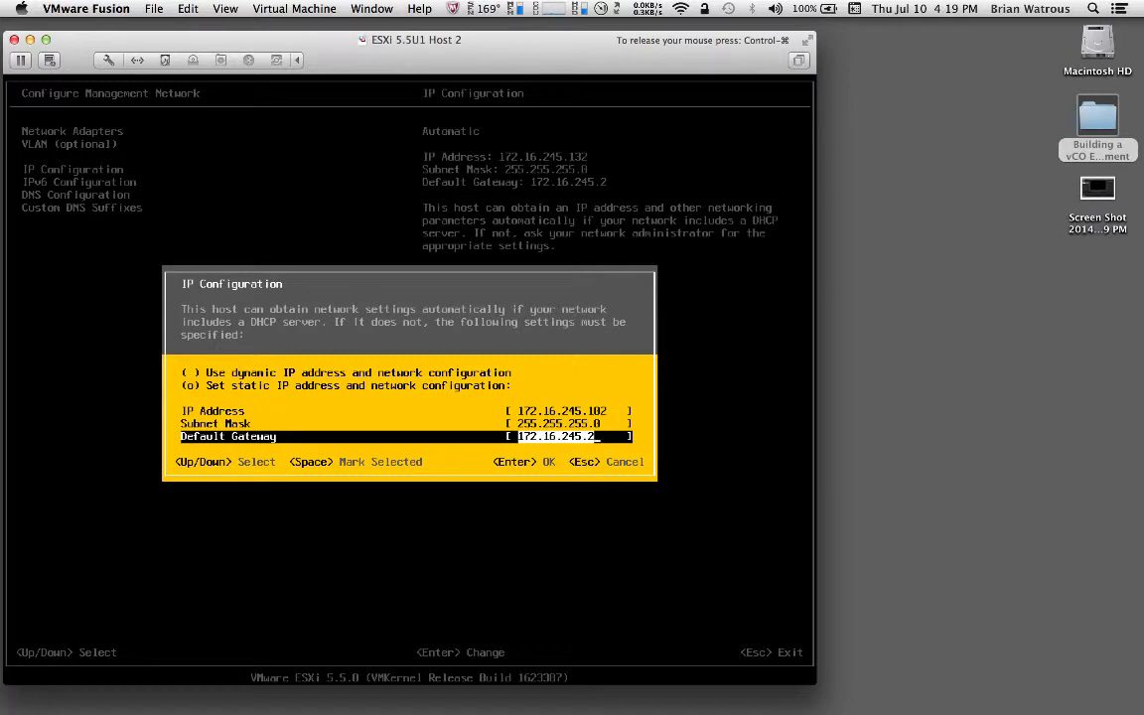
key(Return)
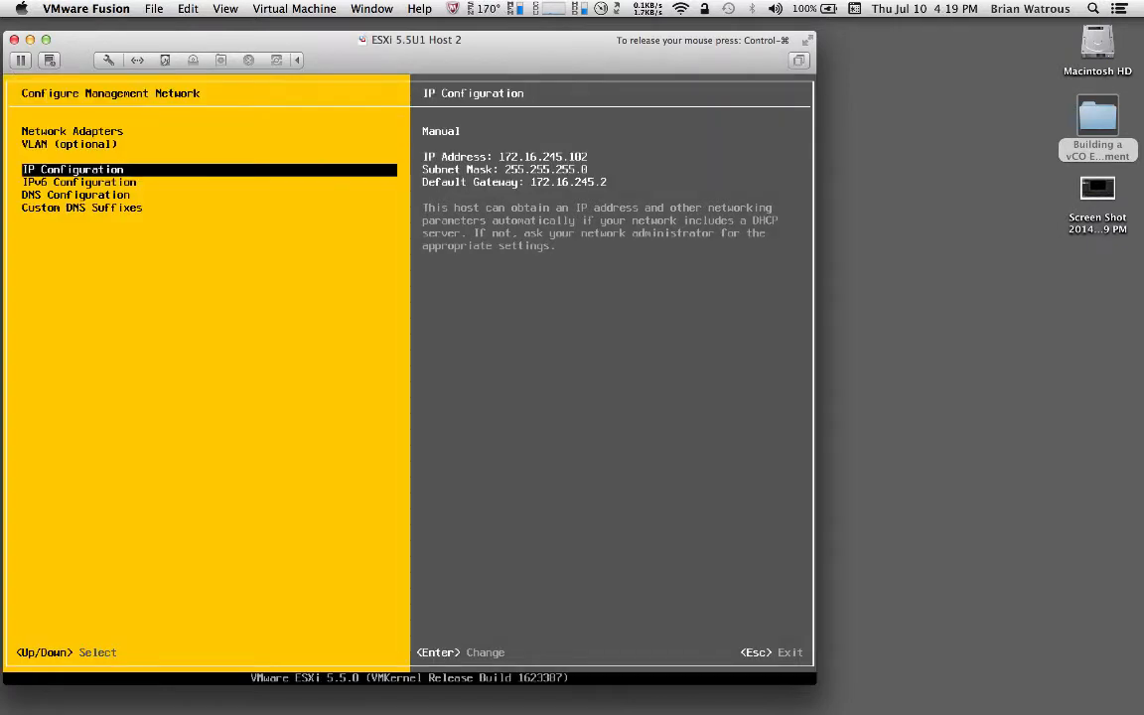
key(Down)
key(Down)
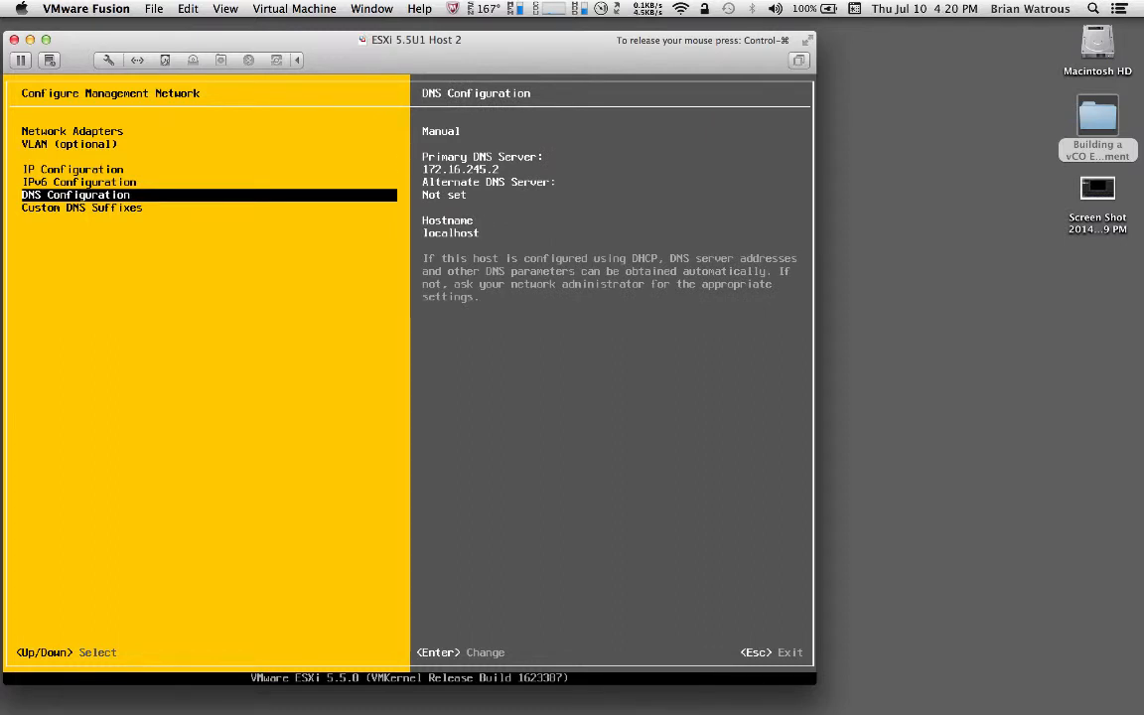
Enter primary DNS server 172.16.245.1 and hostname esxi02 in DNS Configuration
key(Return)
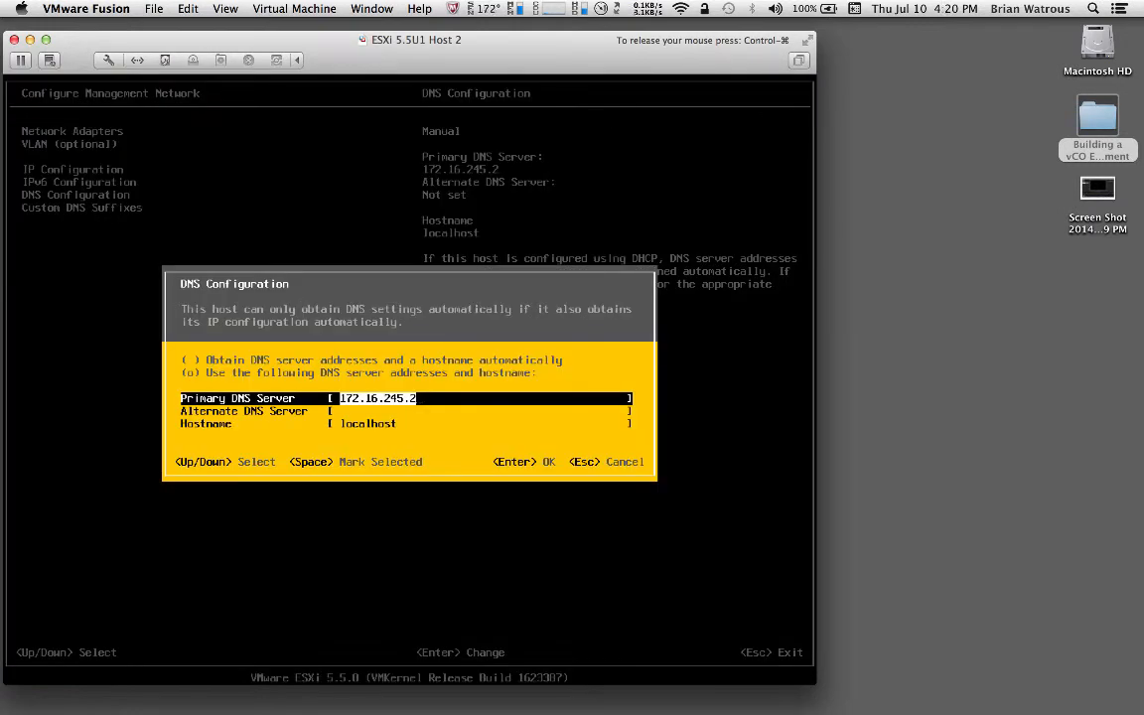
key(BackSpace)
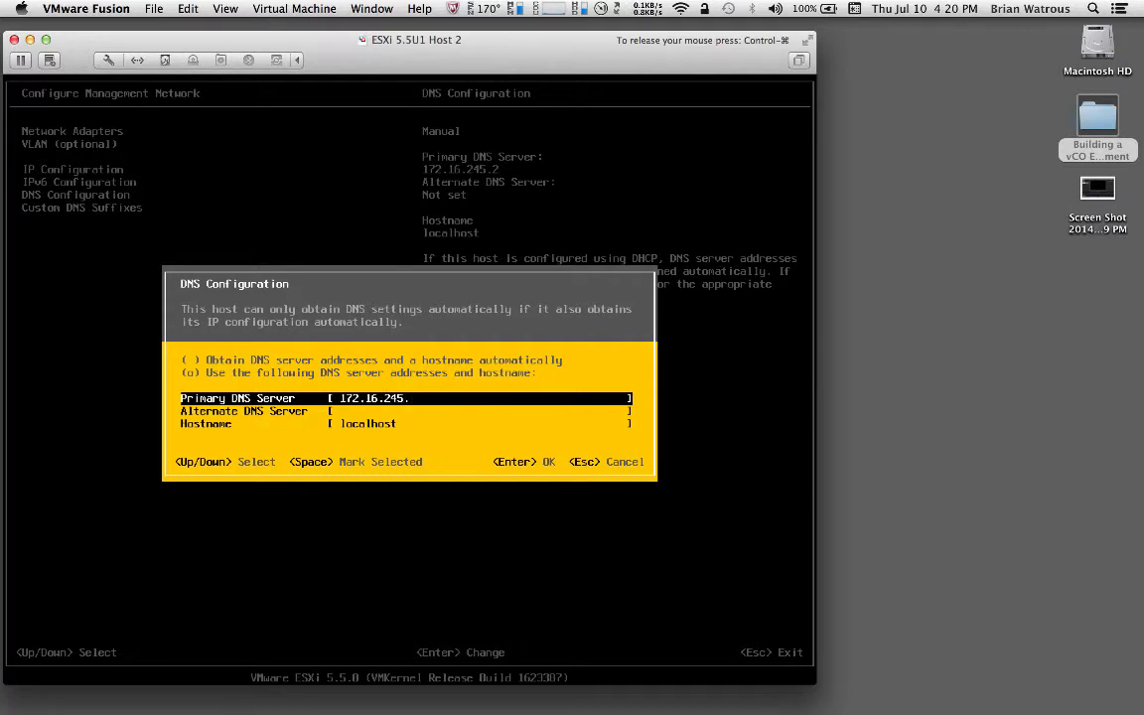
text(1)
key(Down)
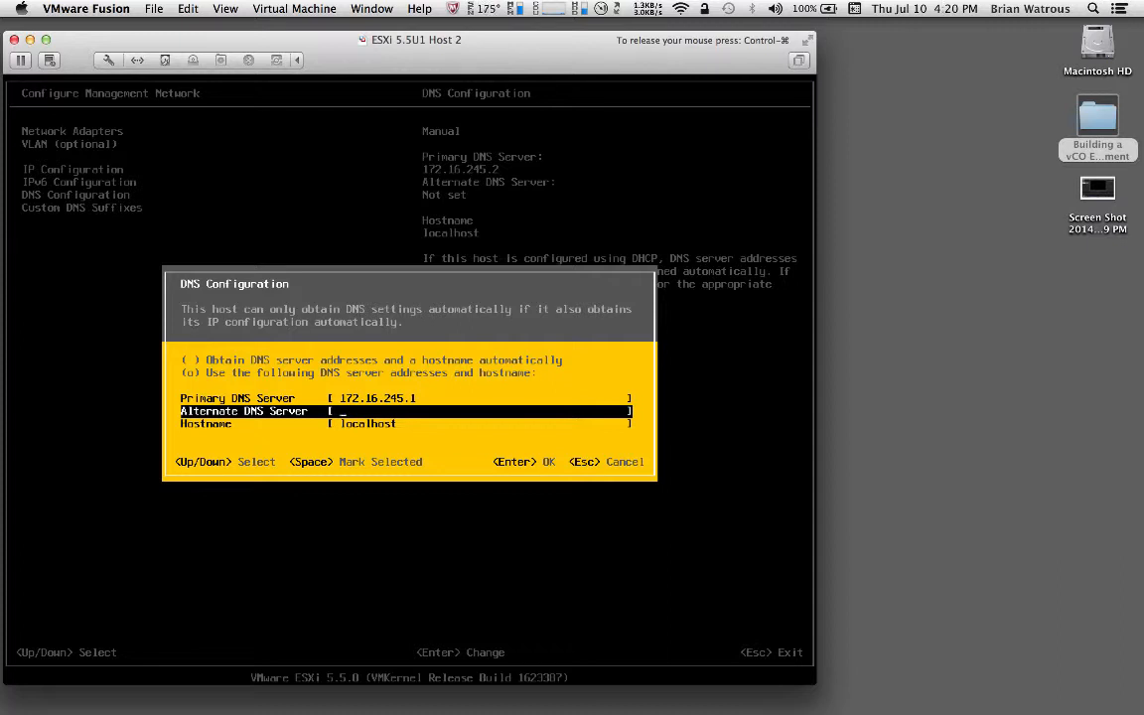
key(Down)
text(esx)
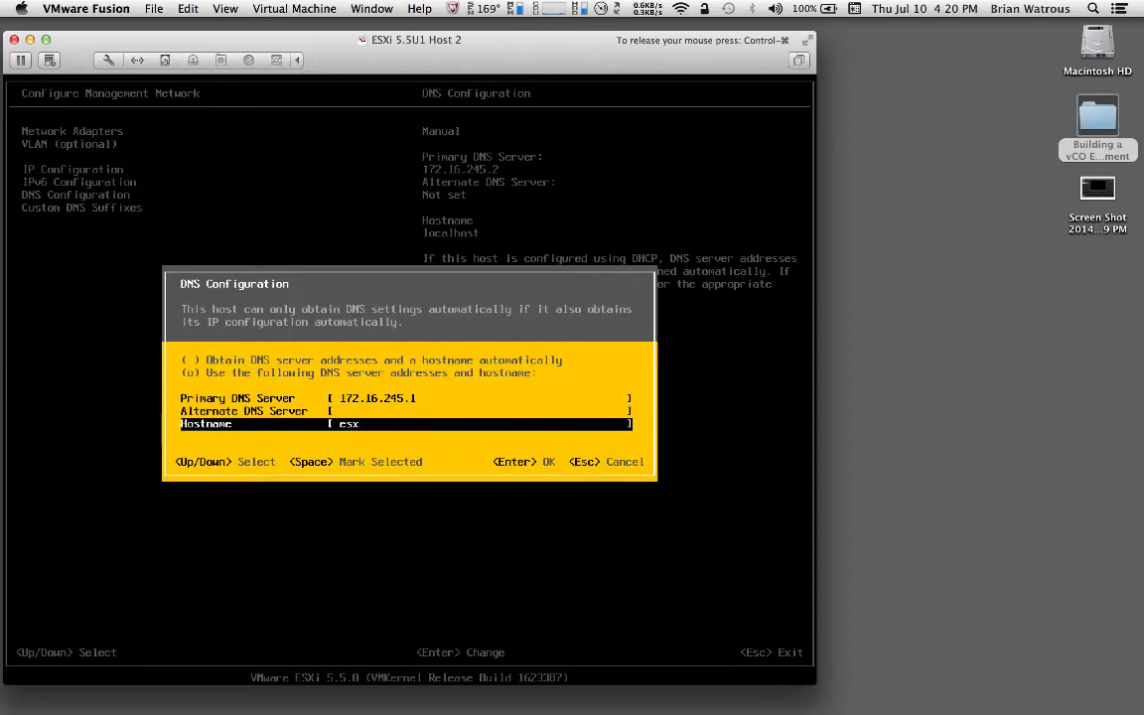
text(i02)
Accept the DNS server and hostname changes and select Custom DNS Suffixes
key(Return)
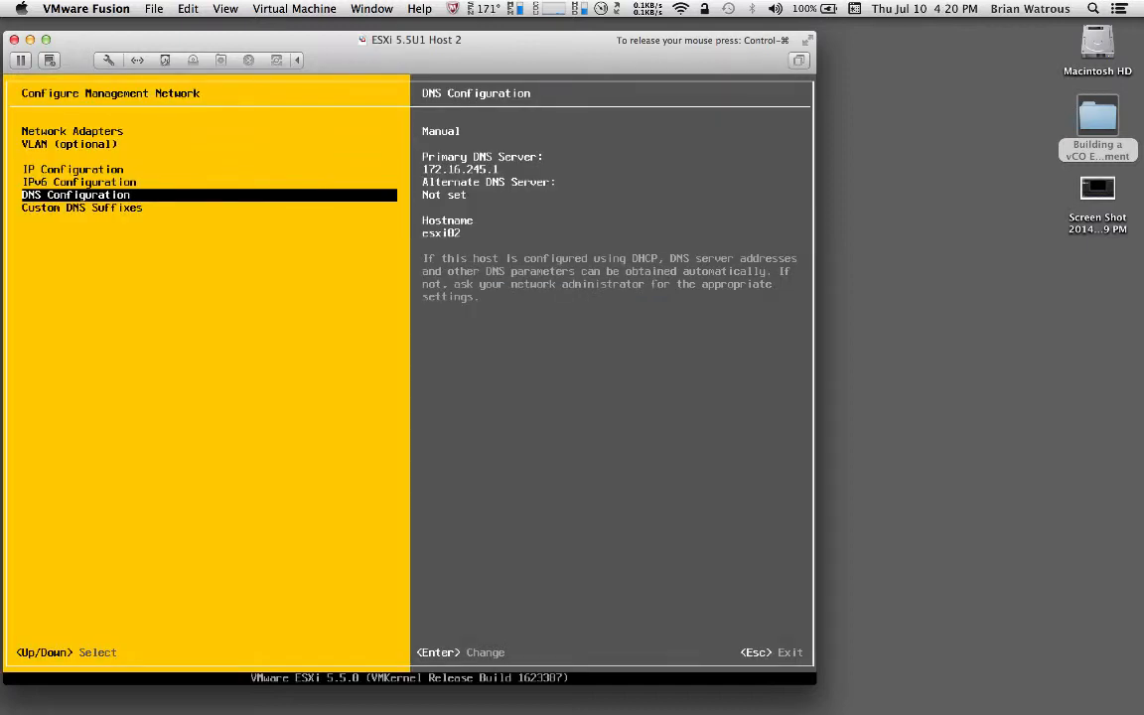
key(Down)
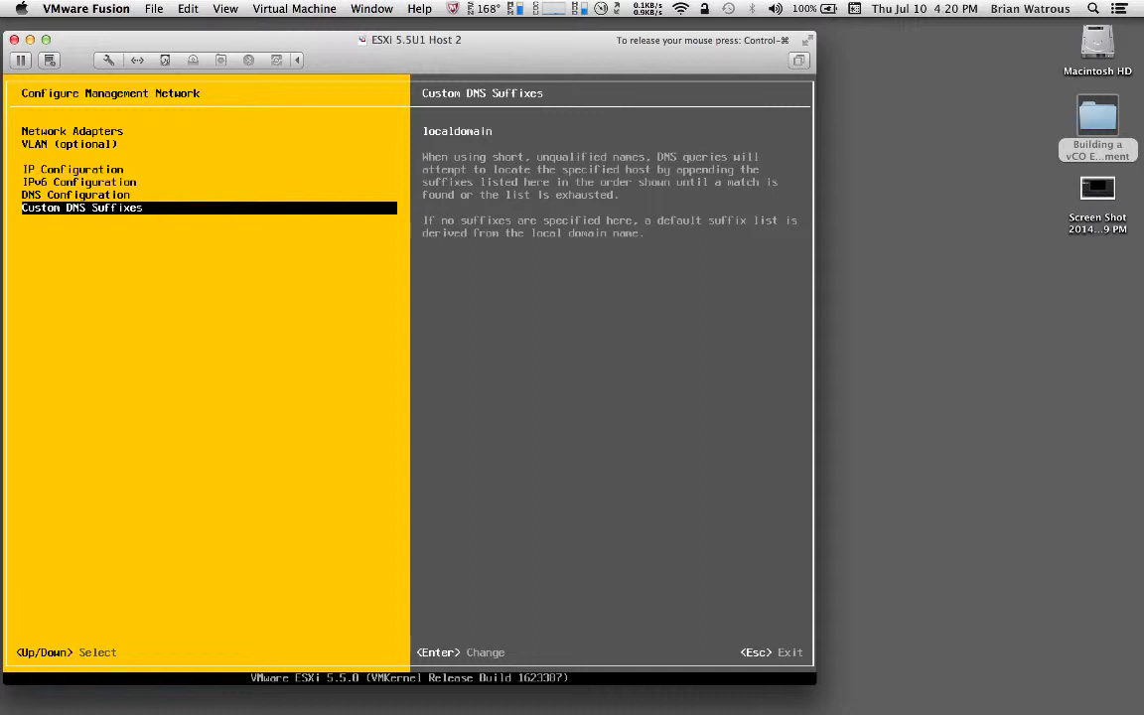
Change the custom DNS suffix from localdomain to vvork.info and exit network settings
key(Return)
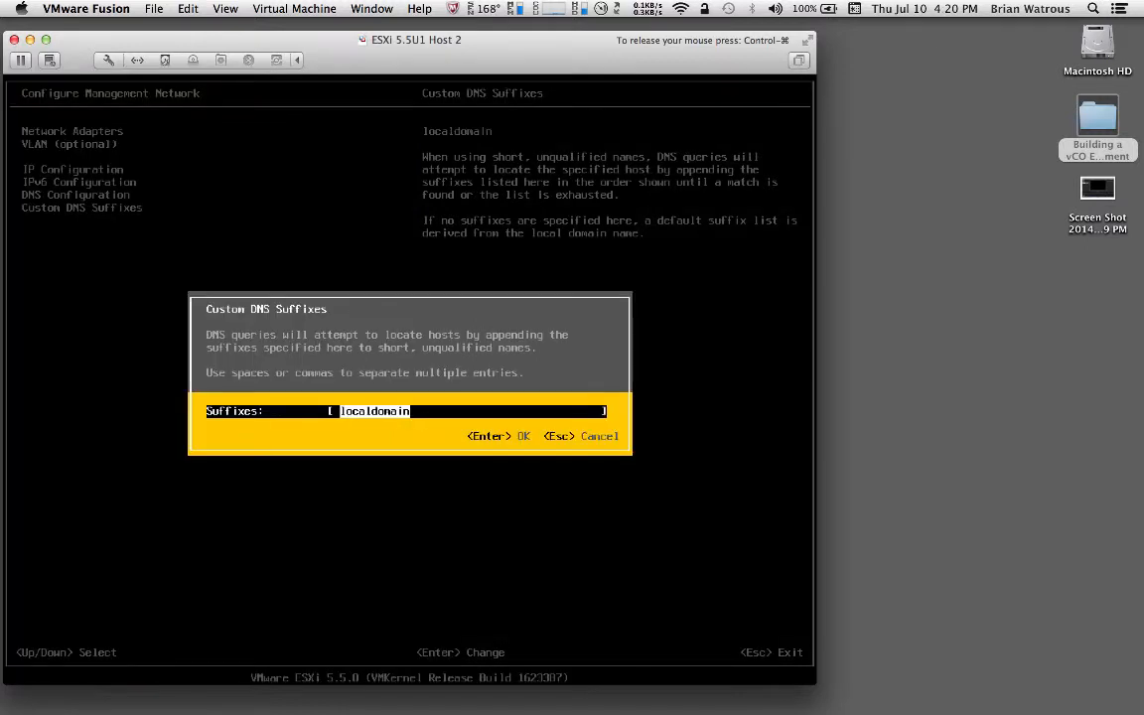
text(vvork.info)
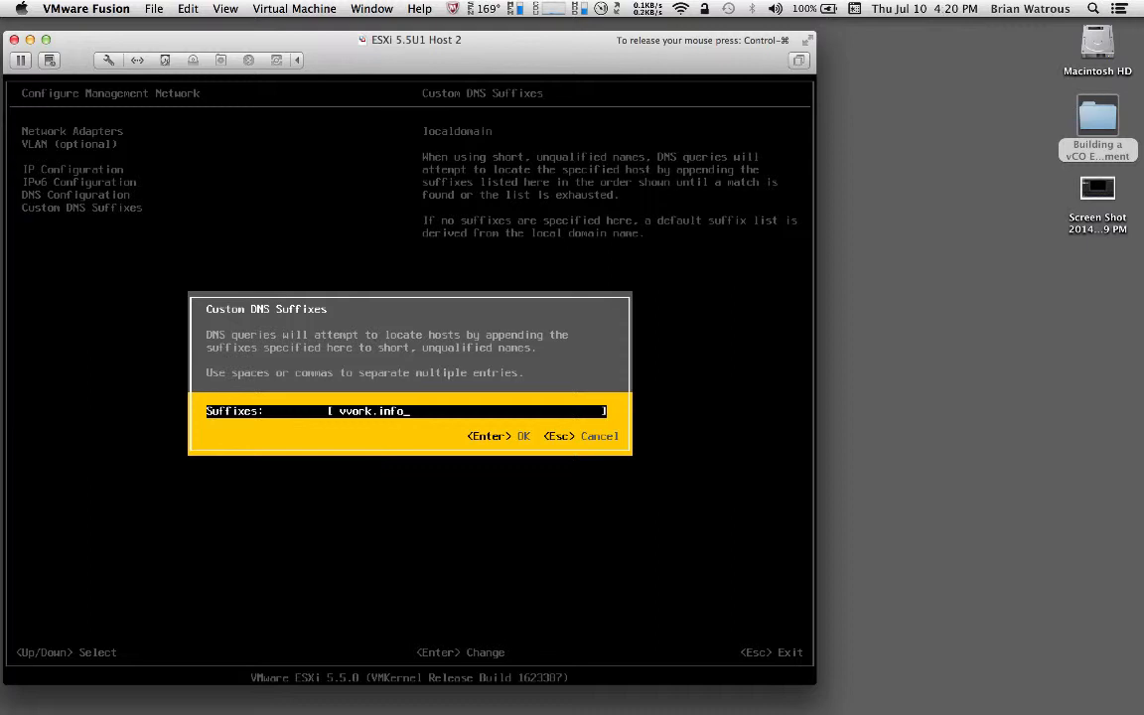
key(Return)
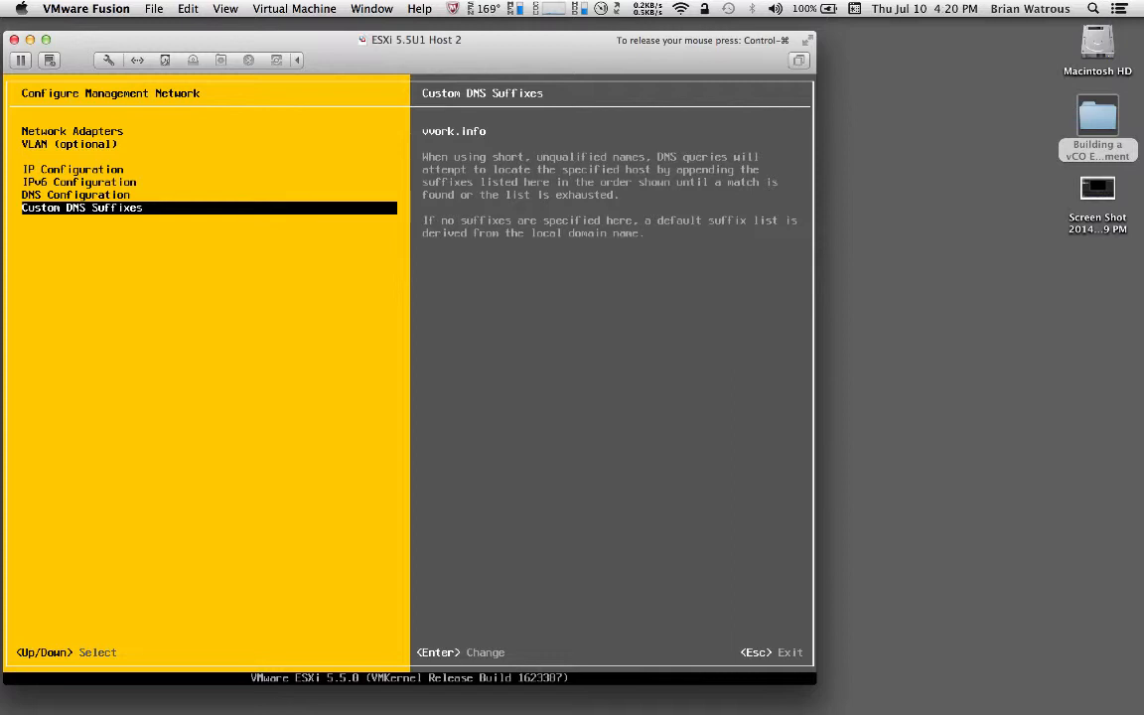
key(Escape)
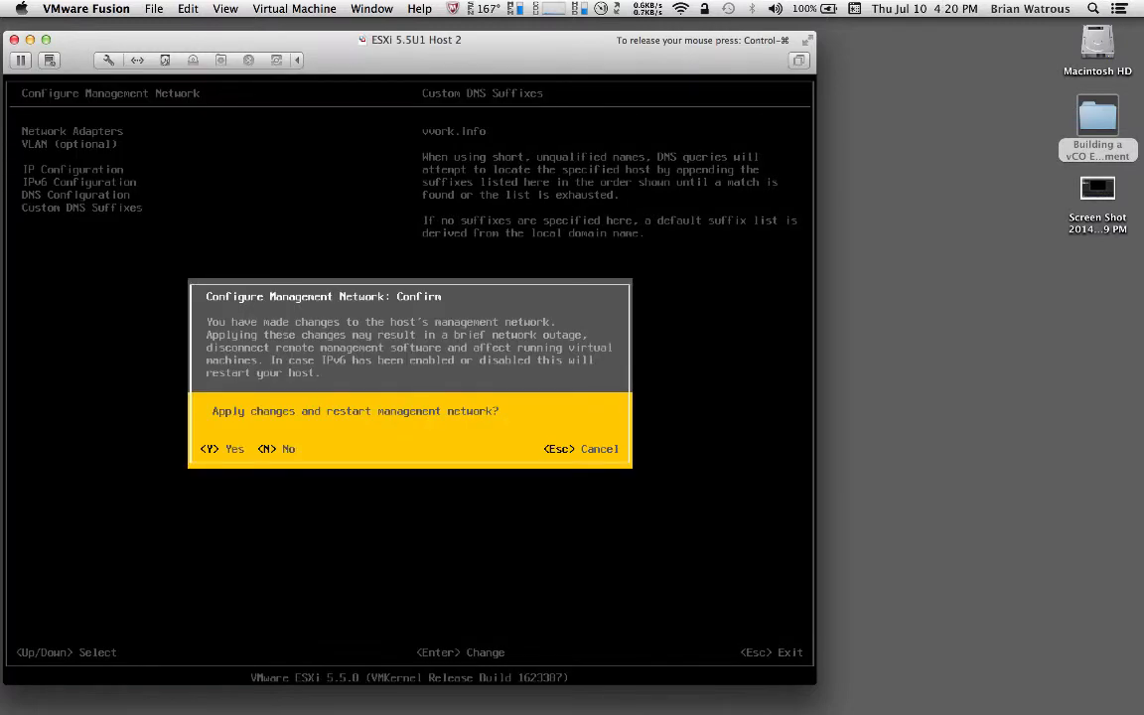
Apply the changes, restart the management network, and select Test Management Network
key(Escape)
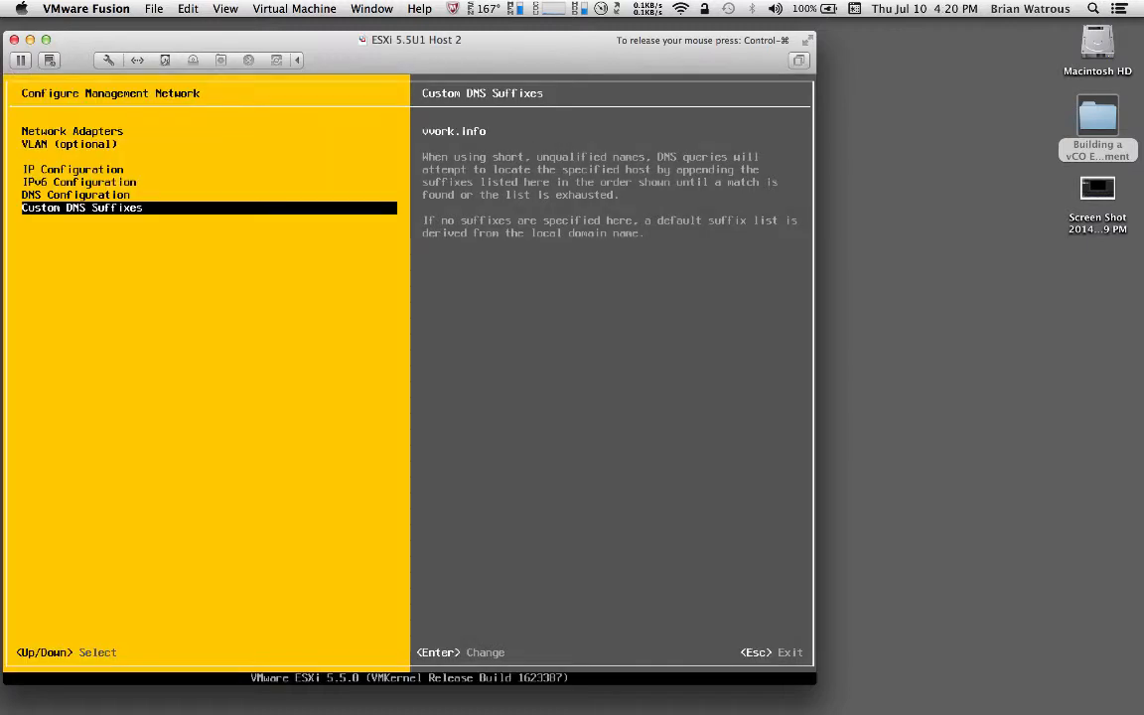
key(Escape)
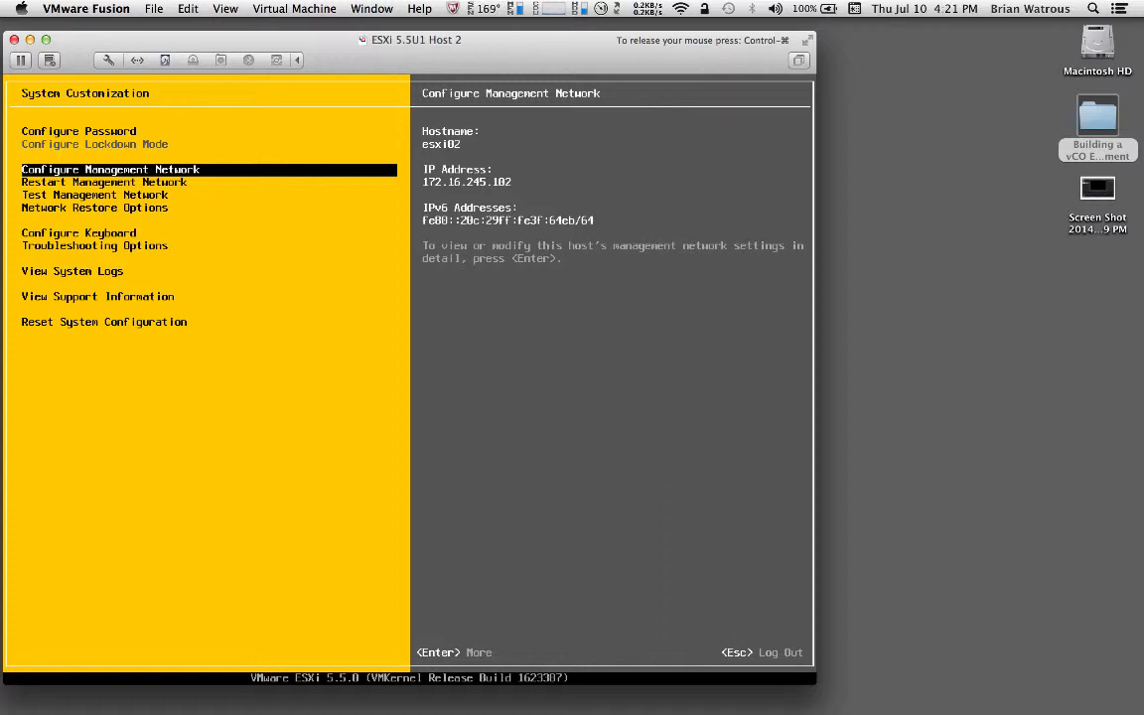
key(Down)
key(Down)
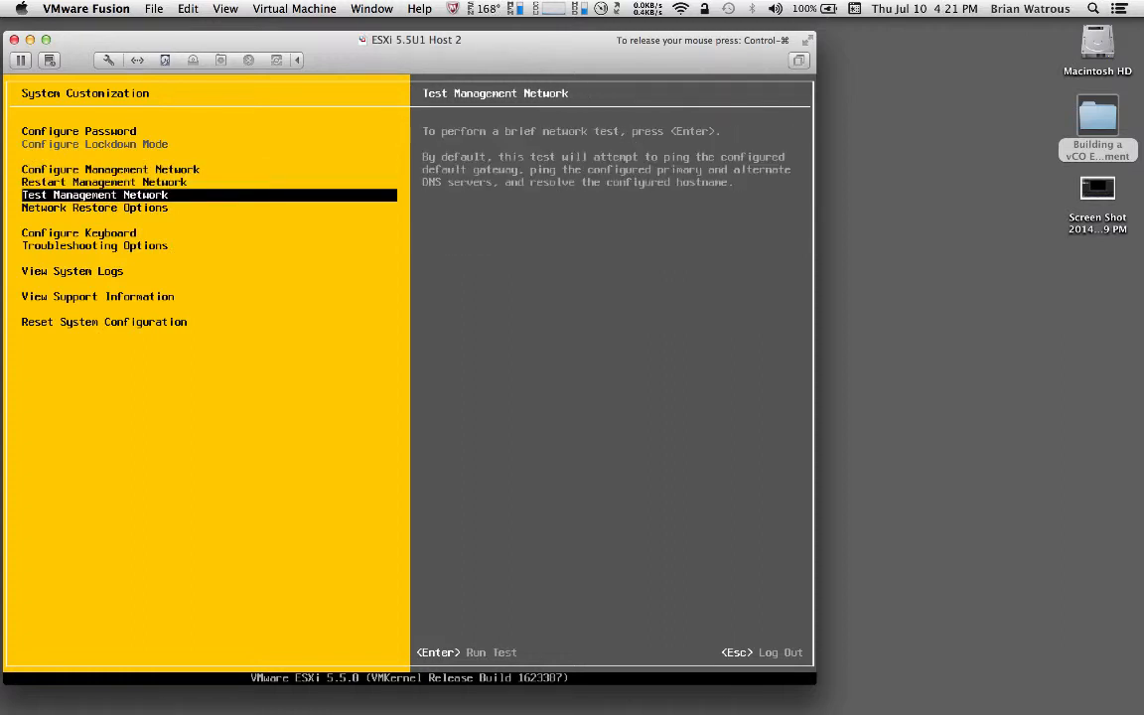
Run the management network test resolving esxi02.vvork.info and dismiss the passing results
key(Return)
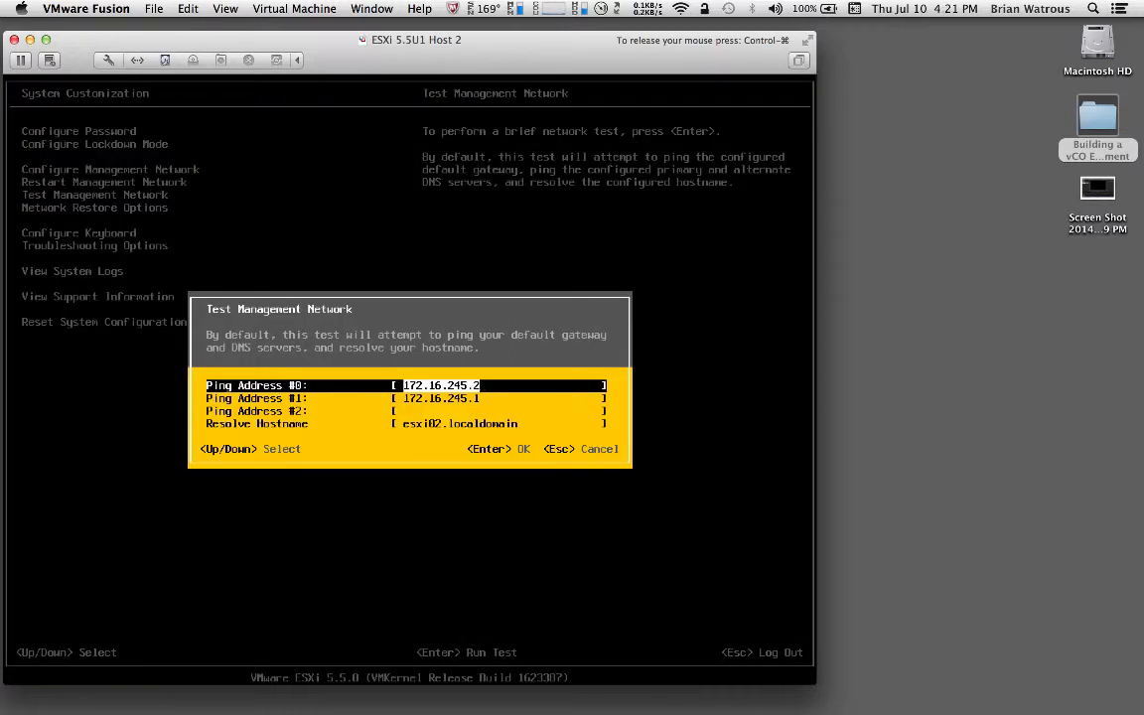
key(Down)
key(Down)
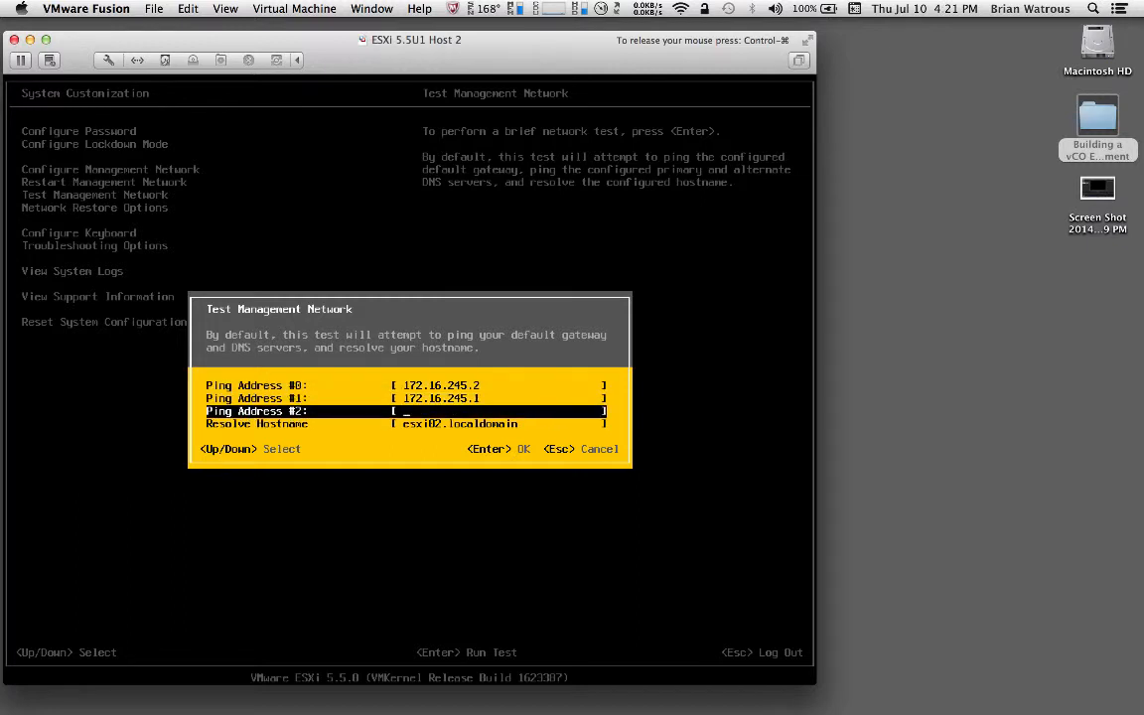
key(Down)
key(BackSpace)
key(BackSpace)
key(BackSpace)
key(BackSpace)
key(BackSpace)
key(BackSpace)
key(BackSpace)
key(BackSpace)
key(BackSpace)
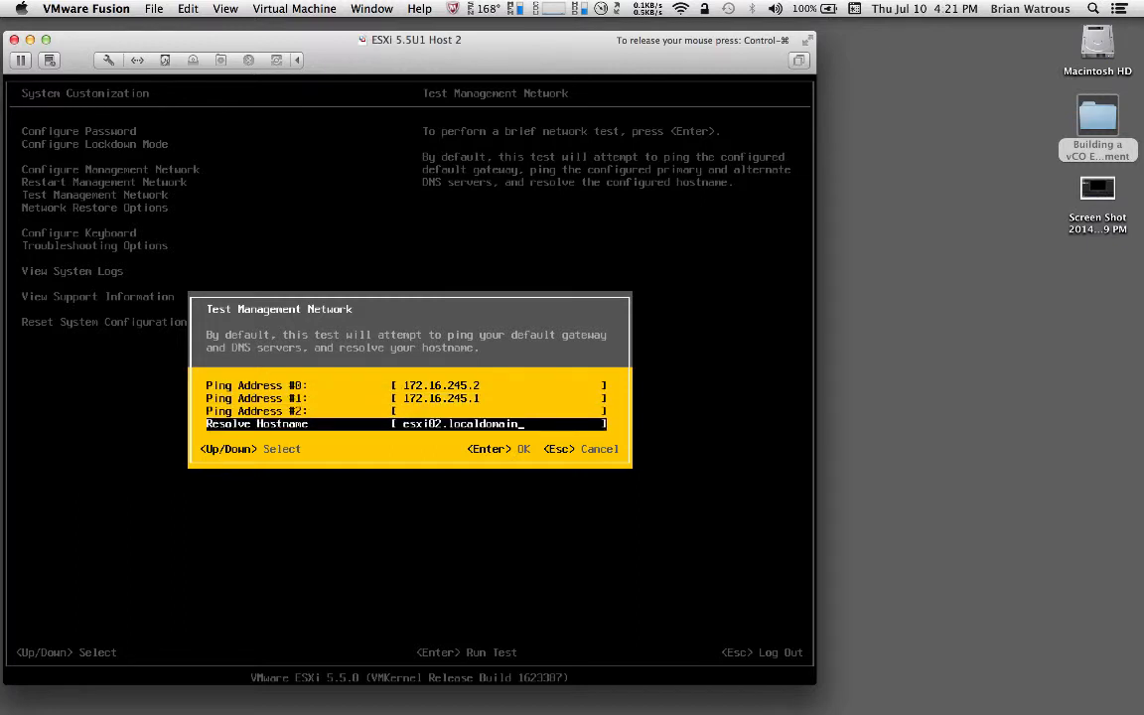
key(BackSpace)
key(BackSpace)
text(vv)
text(ork.info)
key(Return)
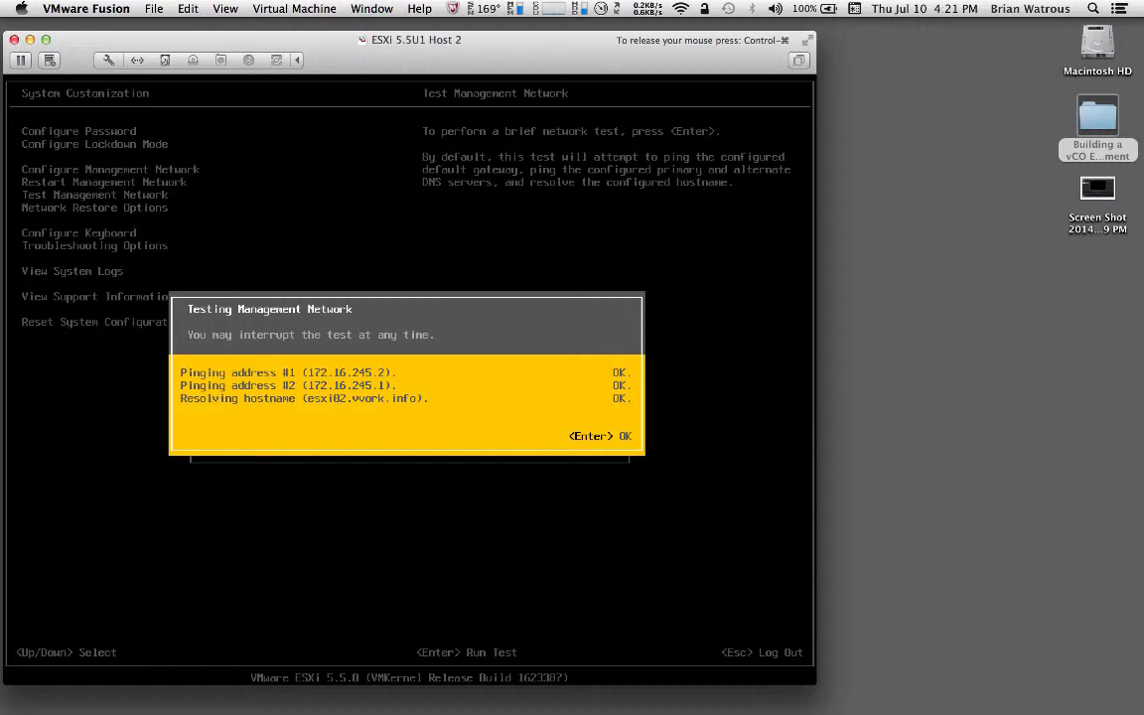
key(Return)
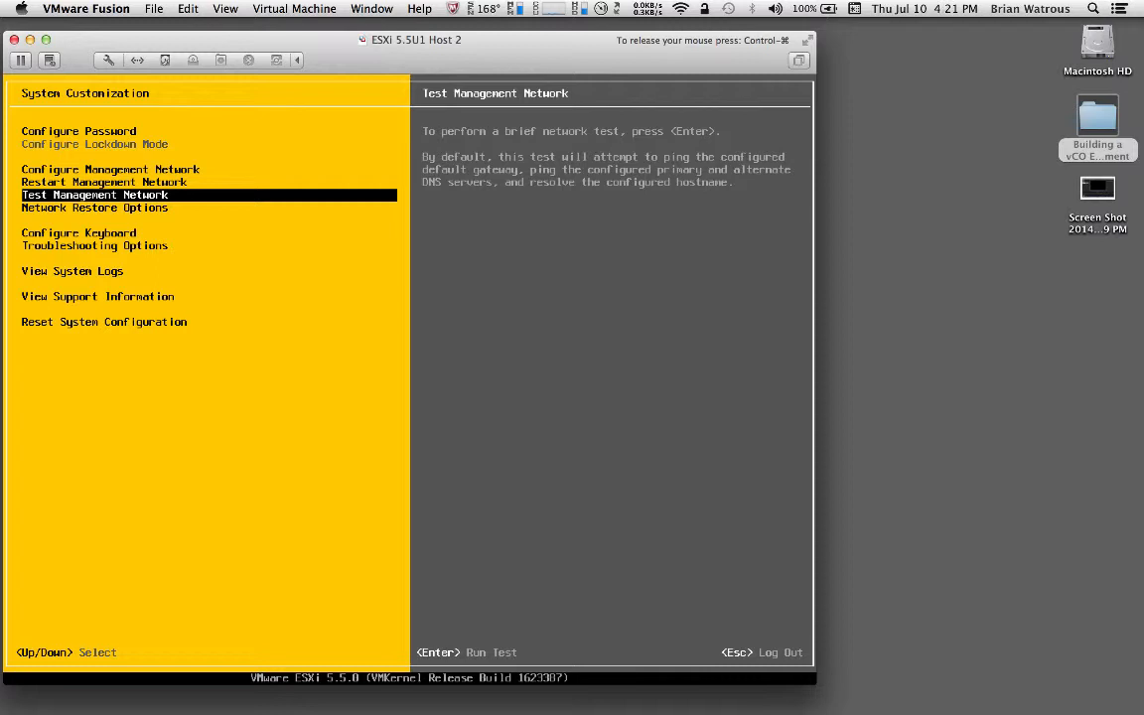
Leave System Customization and authenticate as root with the administrator password for Shut Down/Restart
key(Escape)
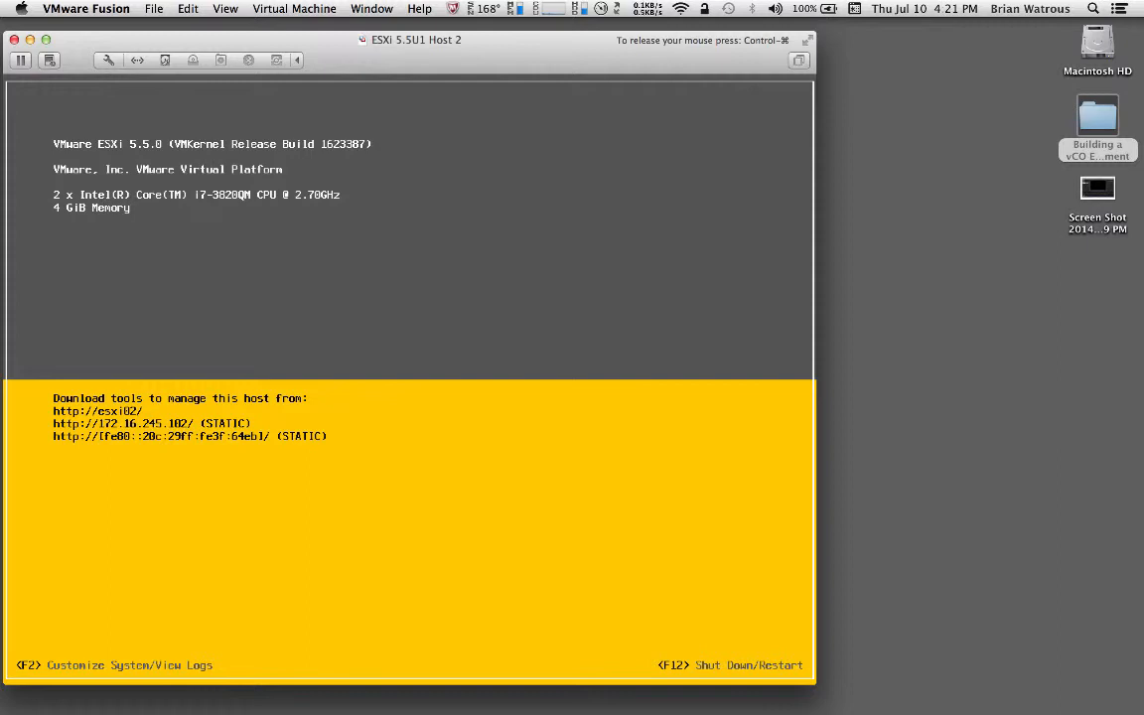
key(F2)
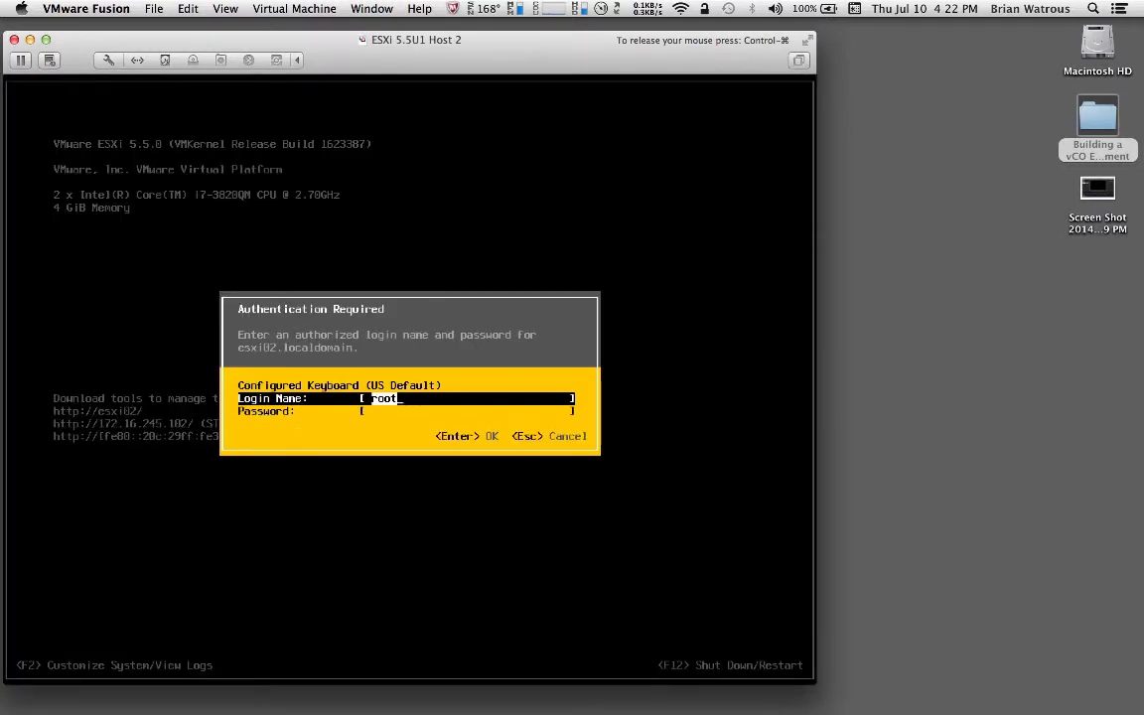
key(Tab)
text(V*)
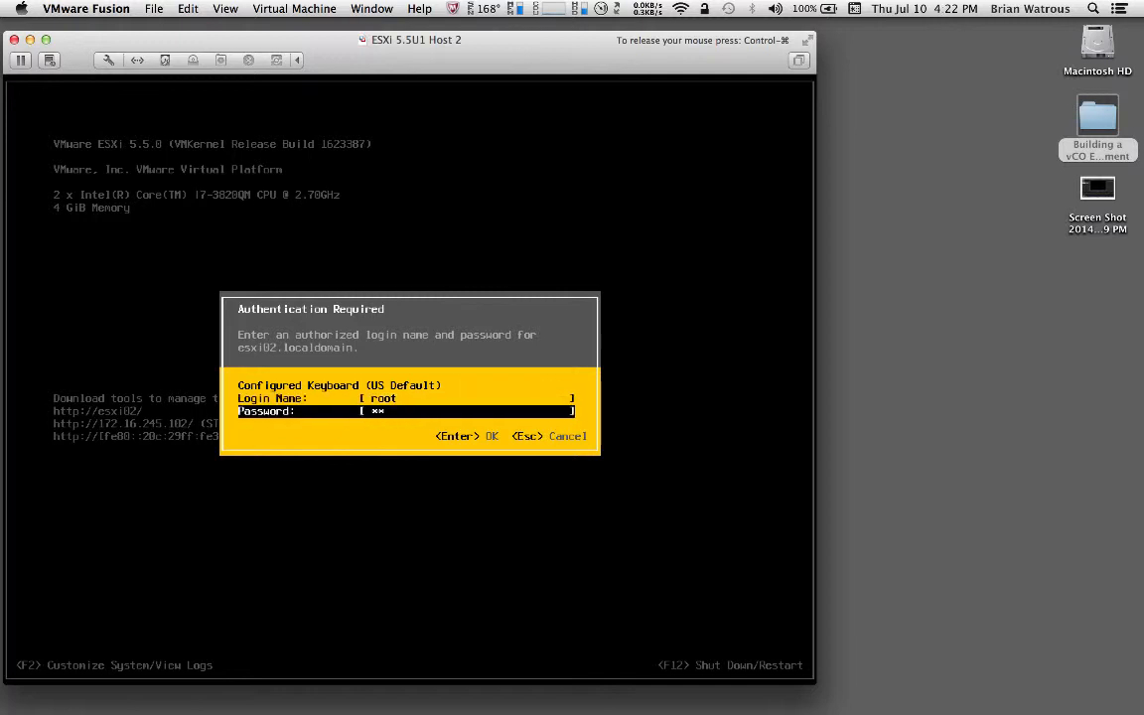
text(******)
key(Return)
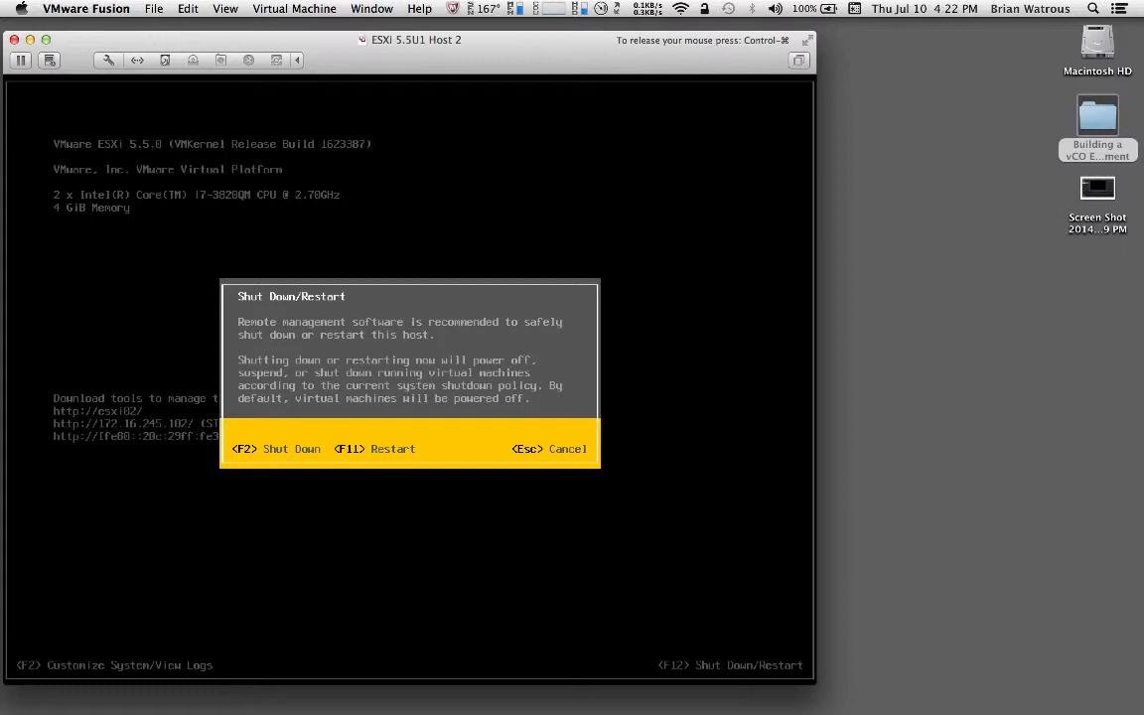
Confirm shutdown of the ESXi 5.5U1 Host 2 host with F2
key(F2)
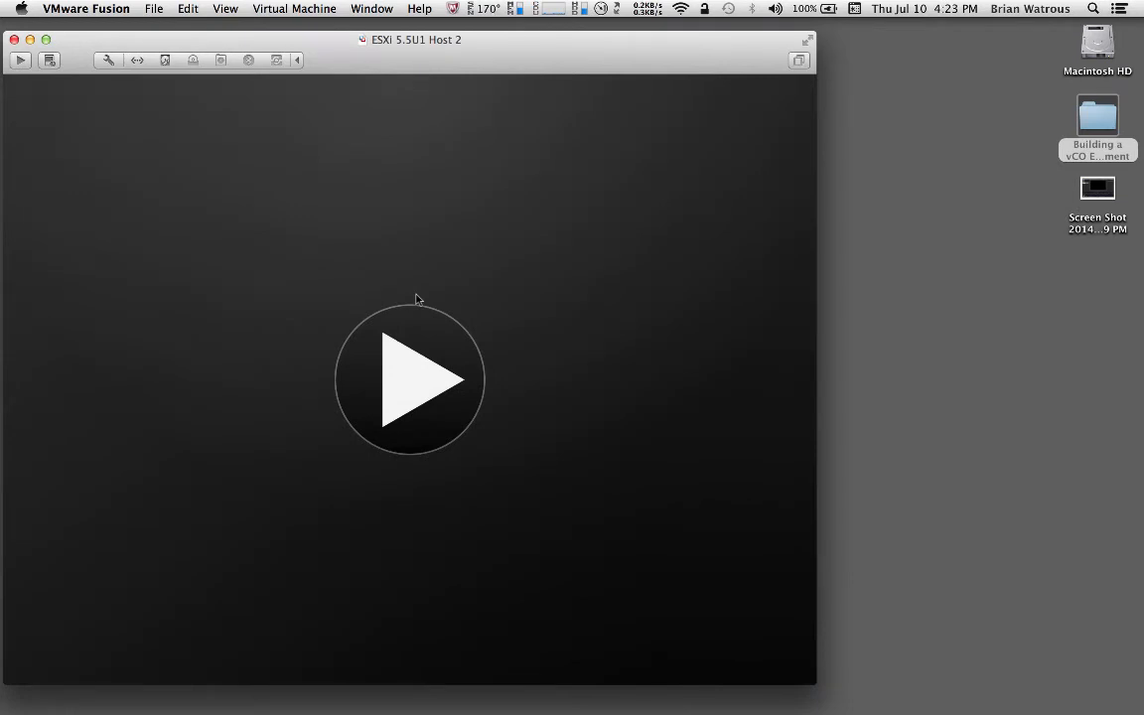
Open the Virtual Machine Library from the Window menu and select ESXi 5.5U1 Host 2
click(373, 11)
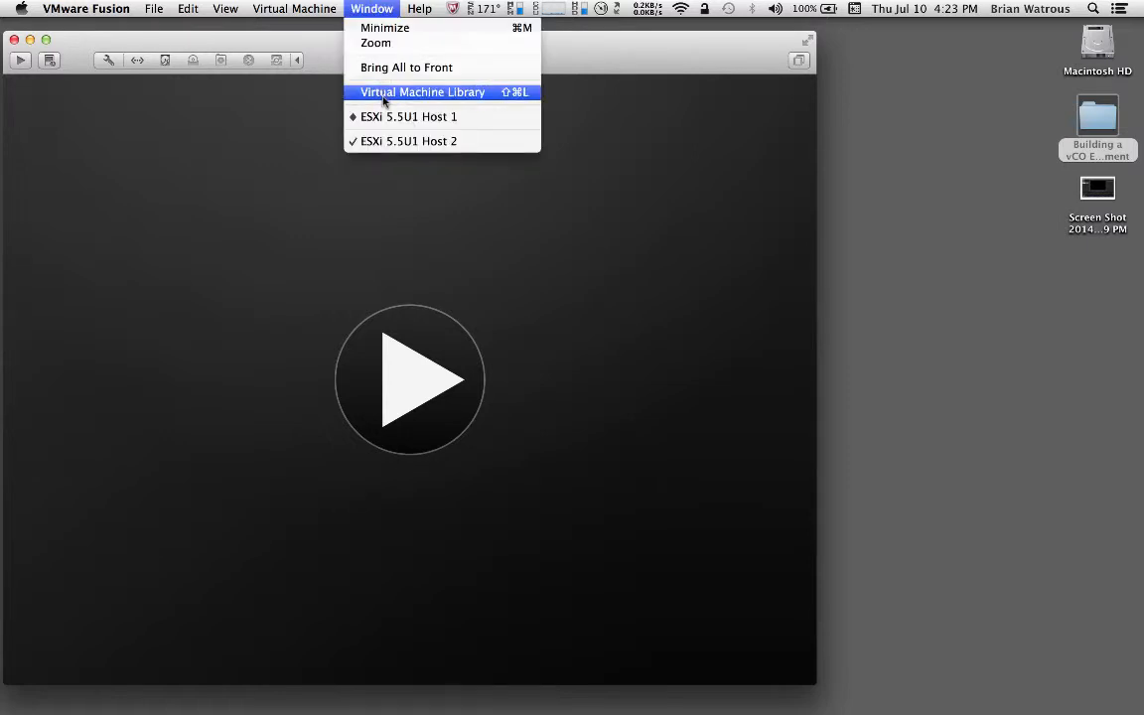
click(384, 92)
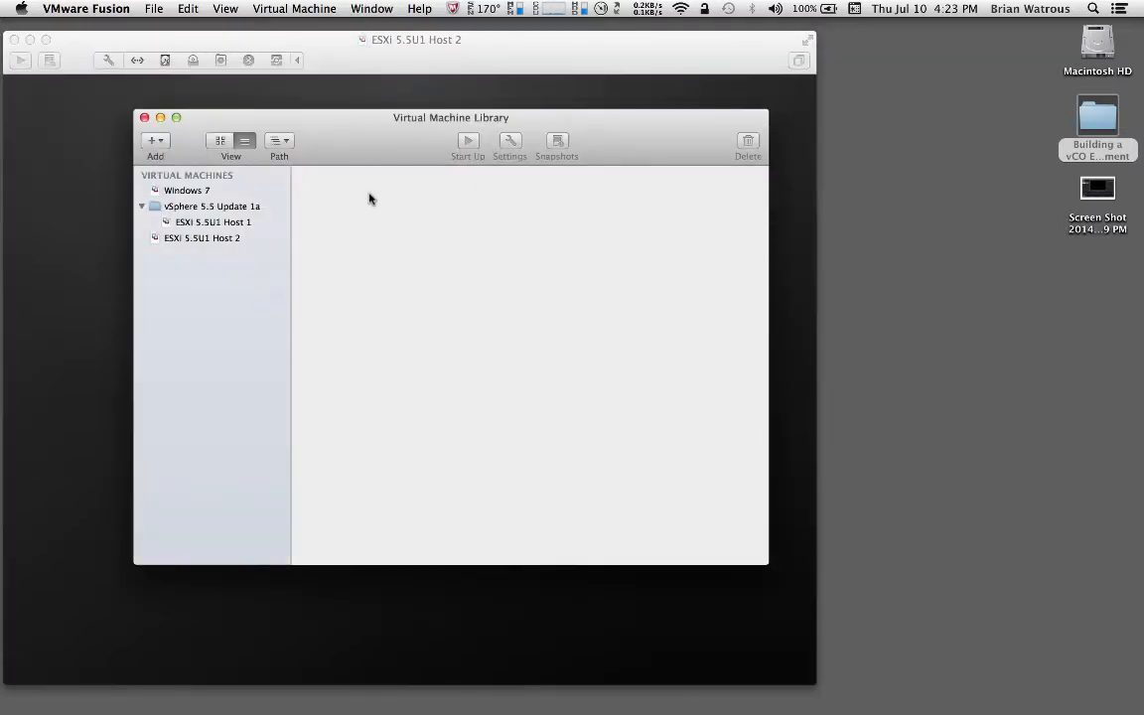
click(224, 244)
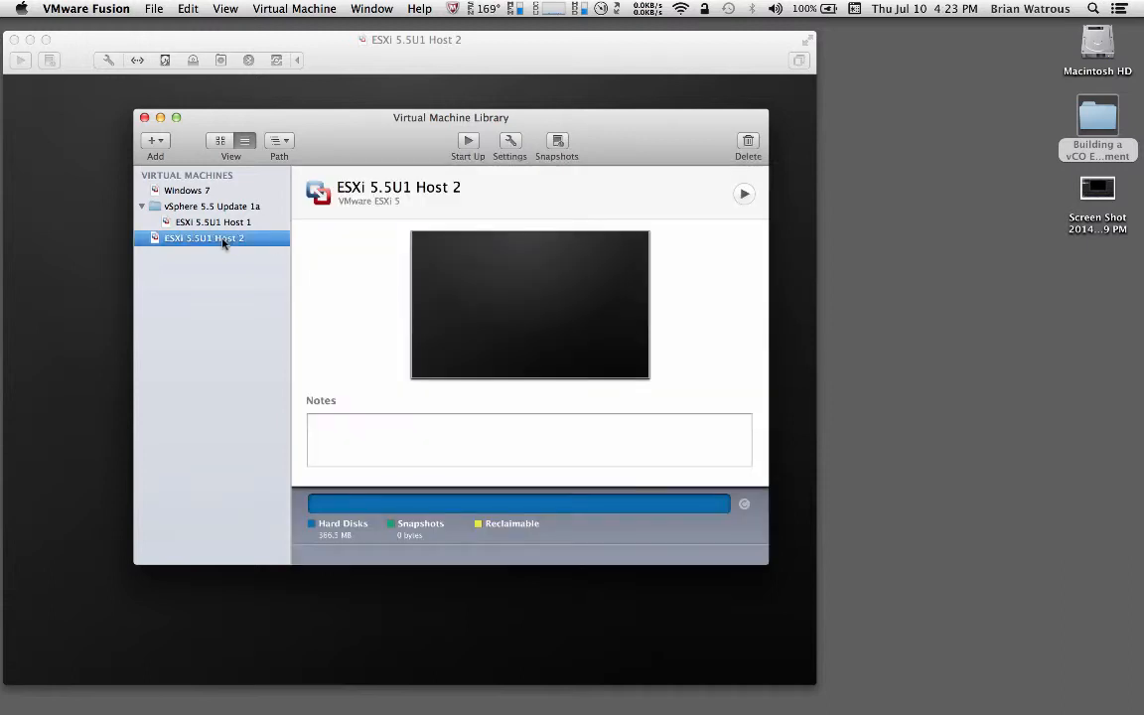
Lower ESXi 5.5U1 Host 2's memory from 4096 MB to 3072 MB in Processors & Memory
click(511, 142)
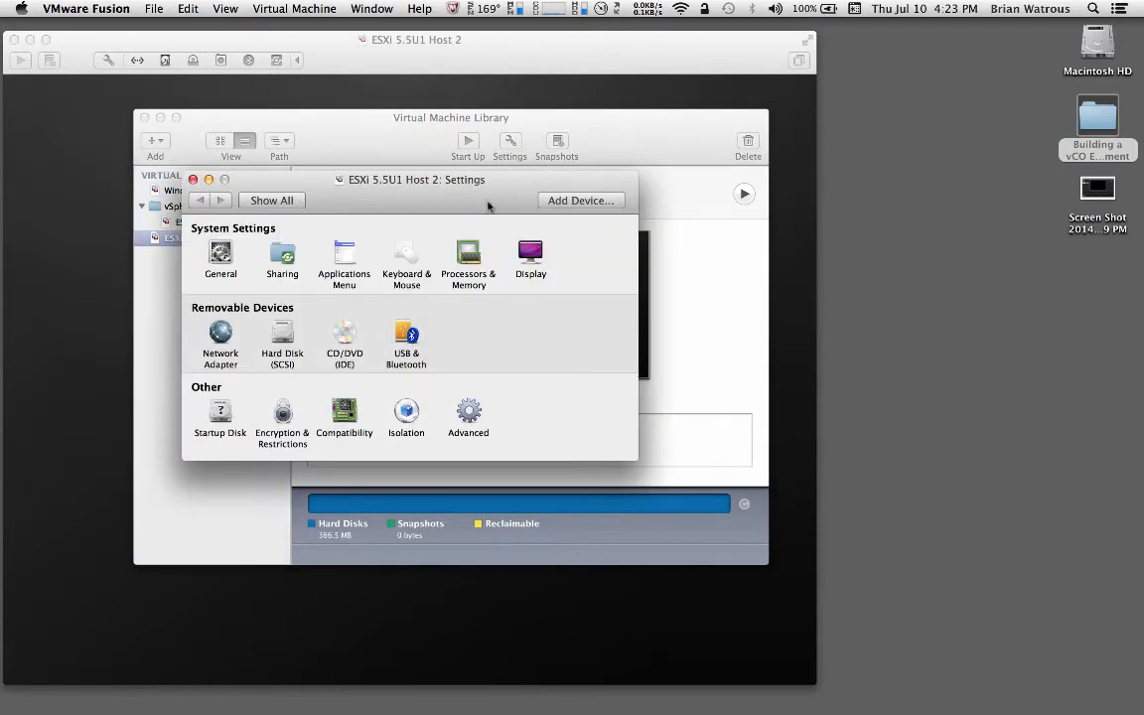
click(469, 256)
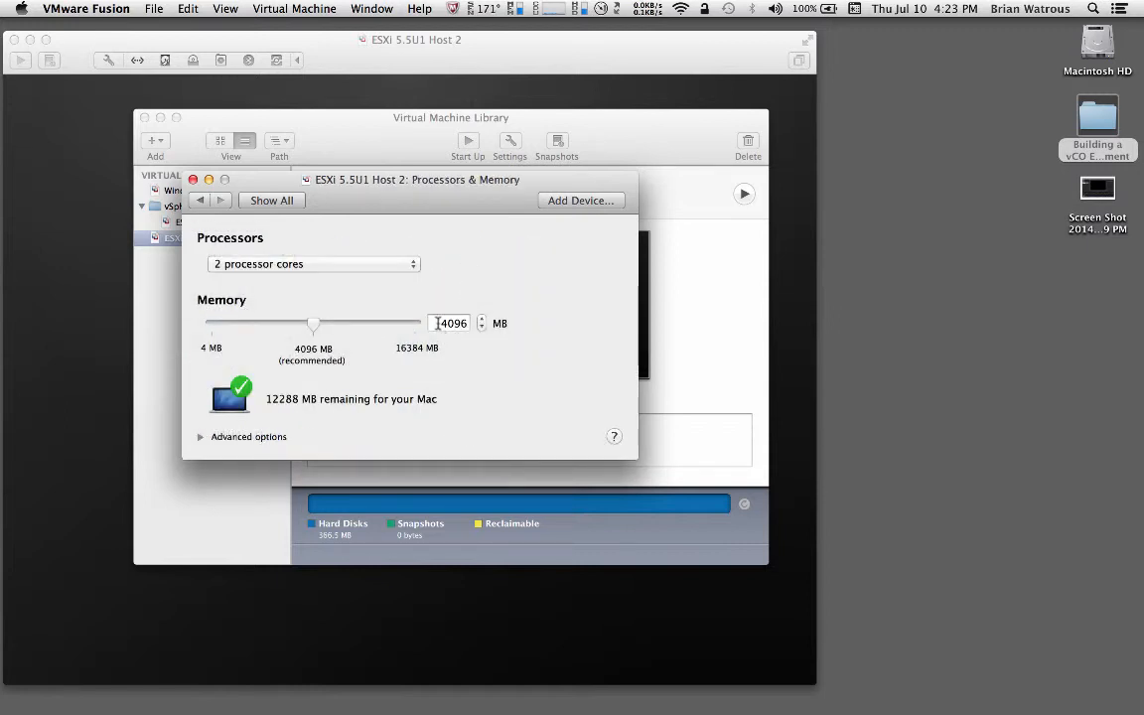
double_click(437, 323)
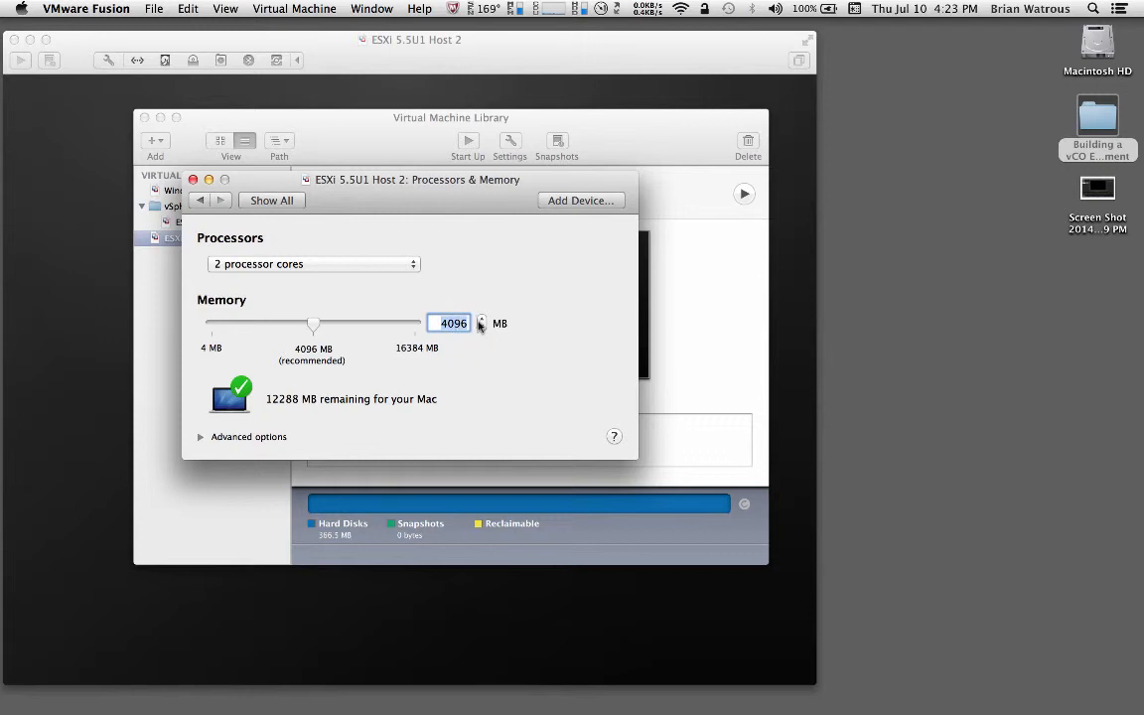
text(3072)
click(193, 179)
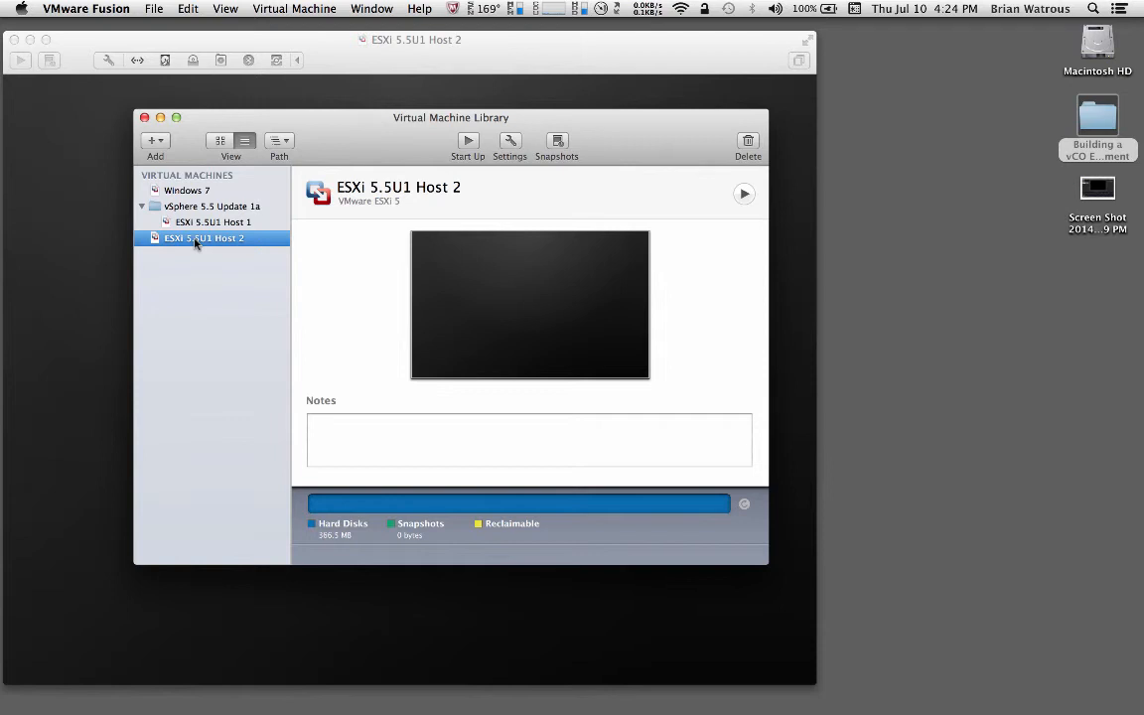
Move ESXi 5.5U1 Host 2 into the vSphere 5.5 Update 1a folder, below Host 1
drag(195, 244, 197, 211)
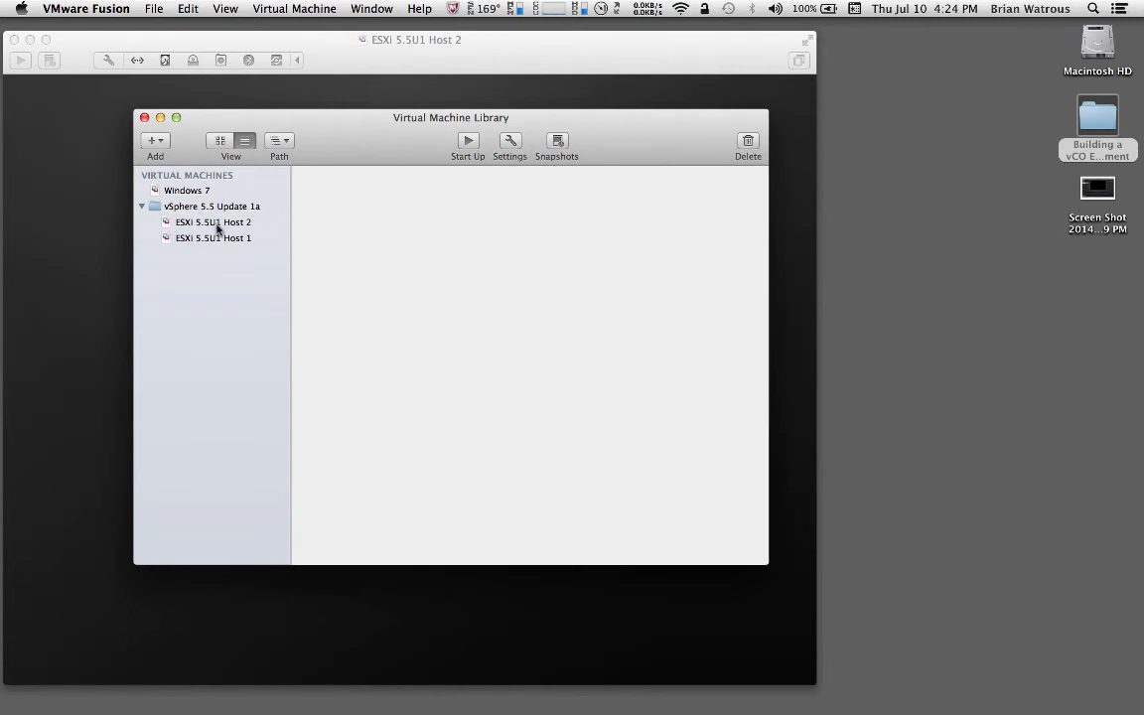
click(218, 227)
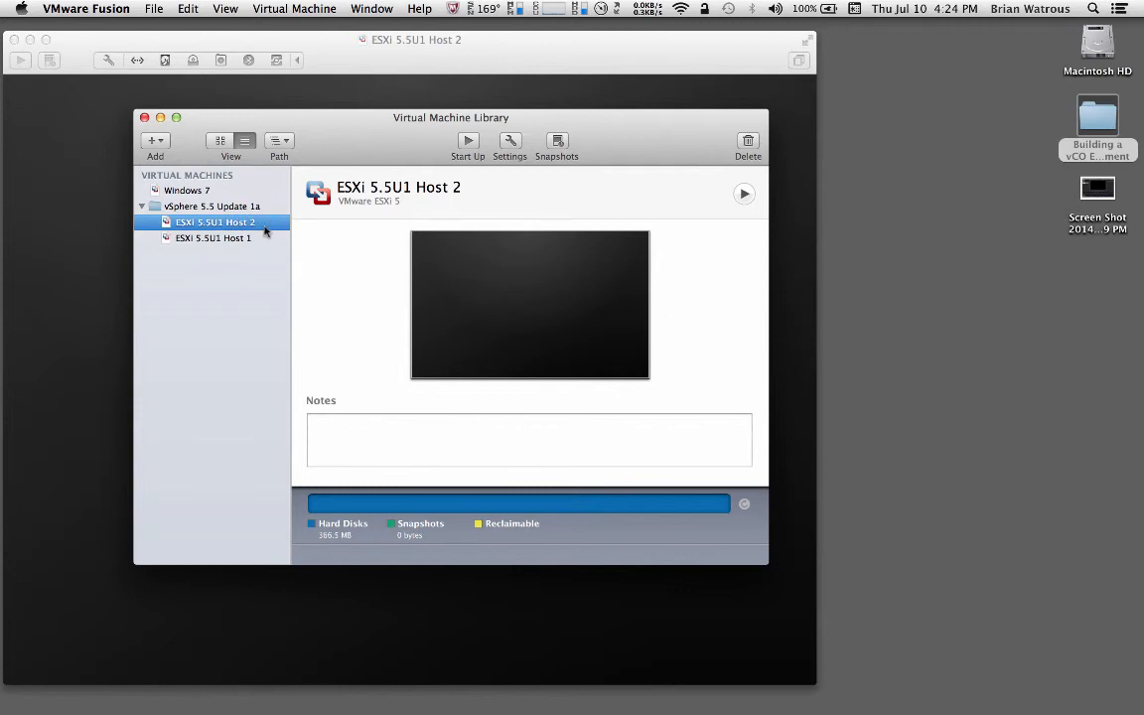
drag(241, 251, 242, 247)
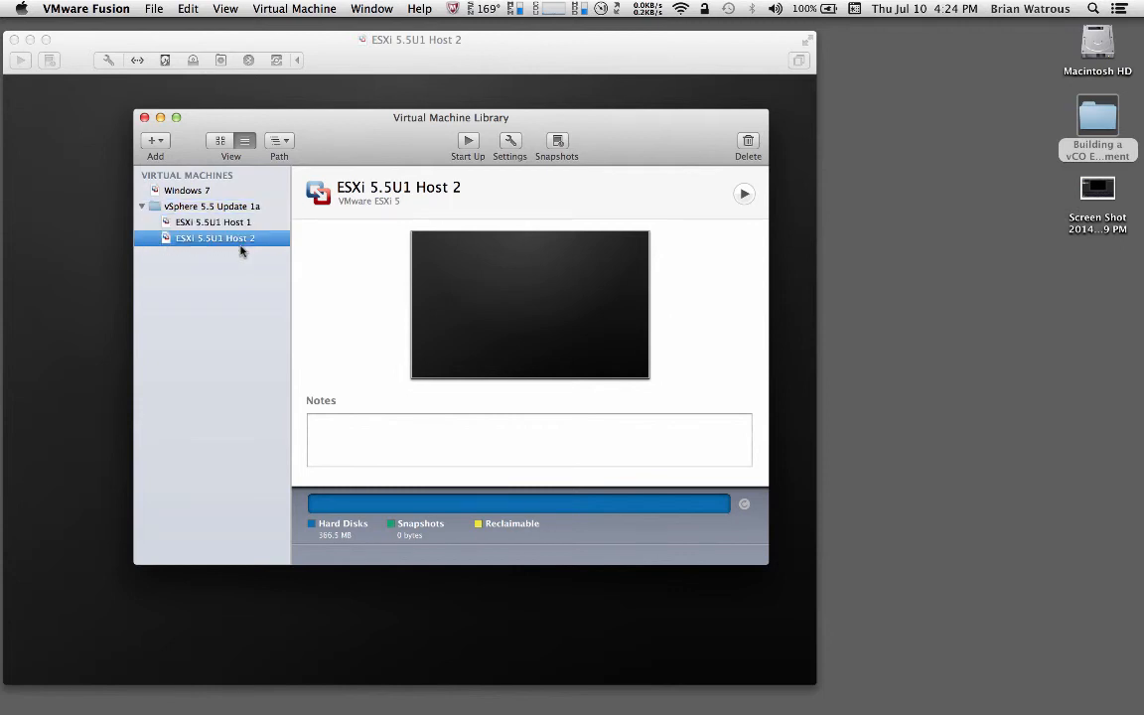
click(217, 221)
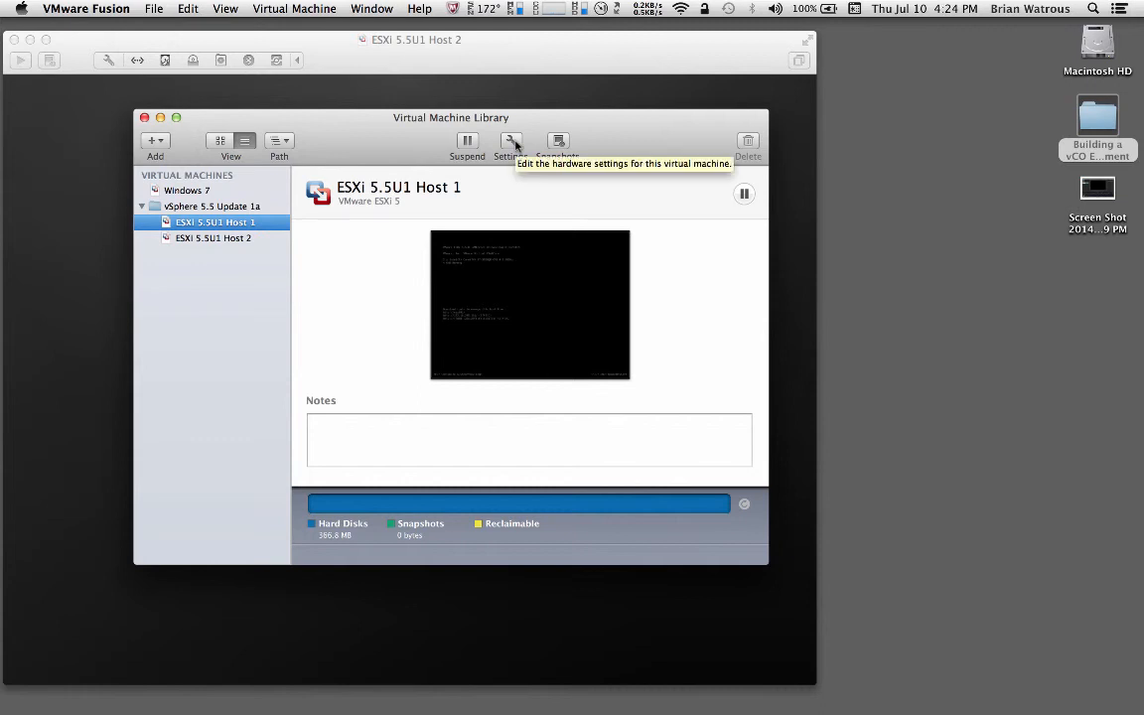
Open ESXi 5.5U1 Host 1's Processors & Memory settings, showing 2 cores and 4096 MB memory
click(512, 142)
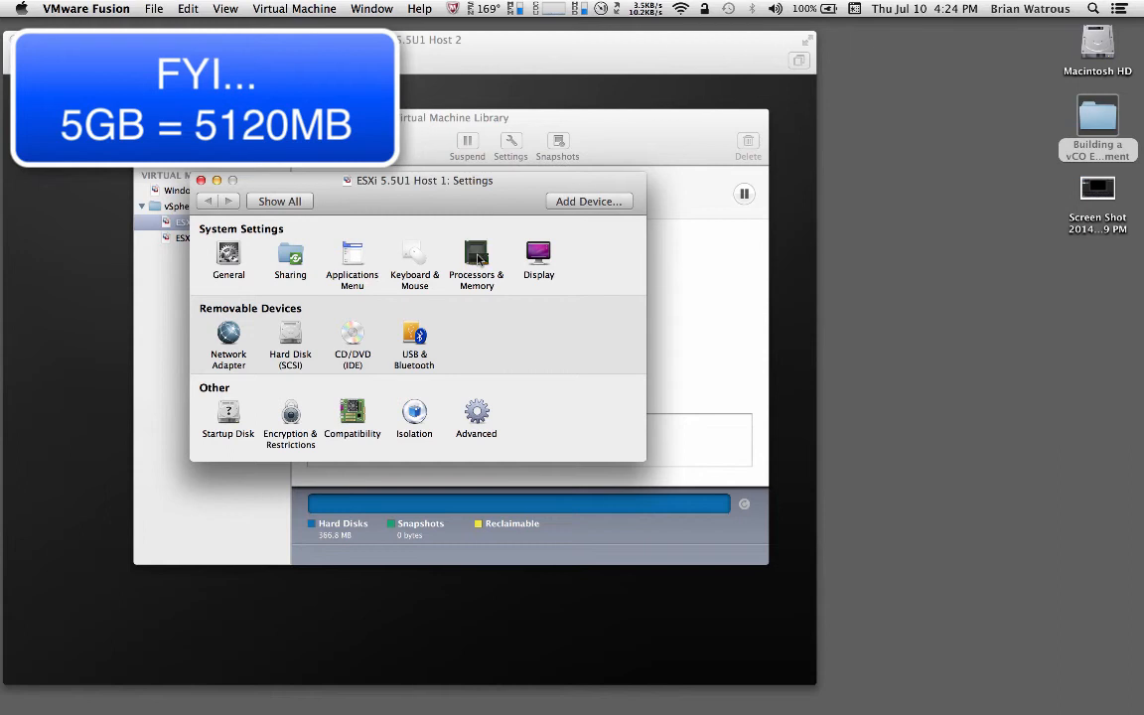
click(477, 256)
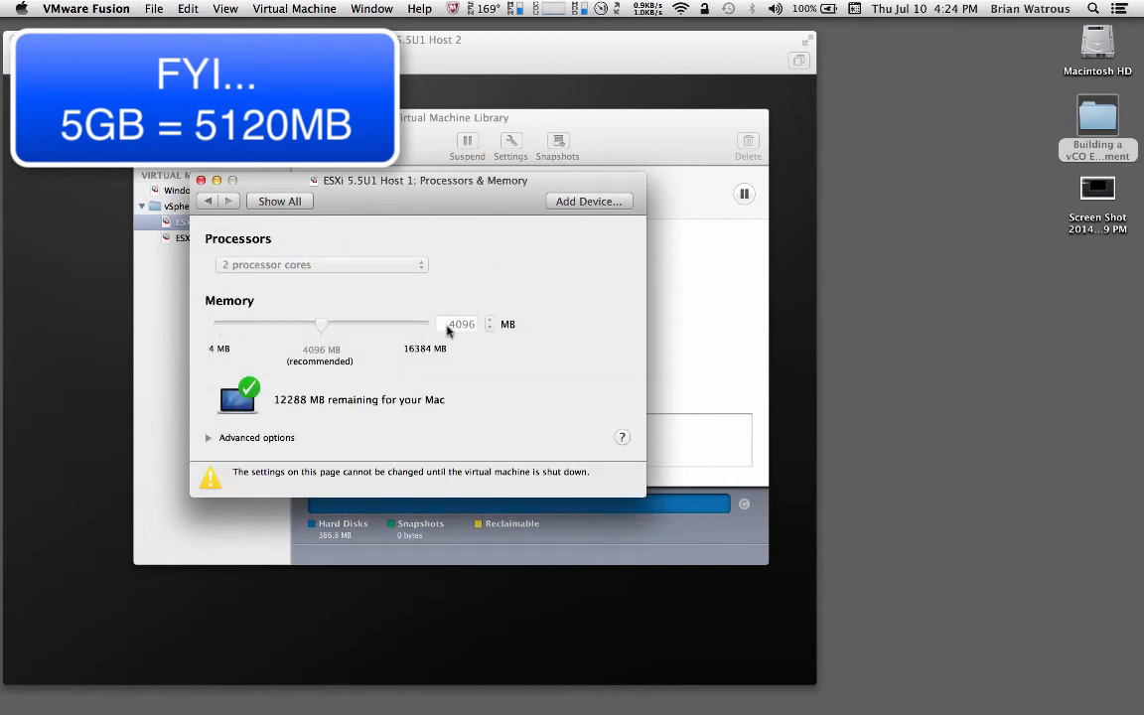